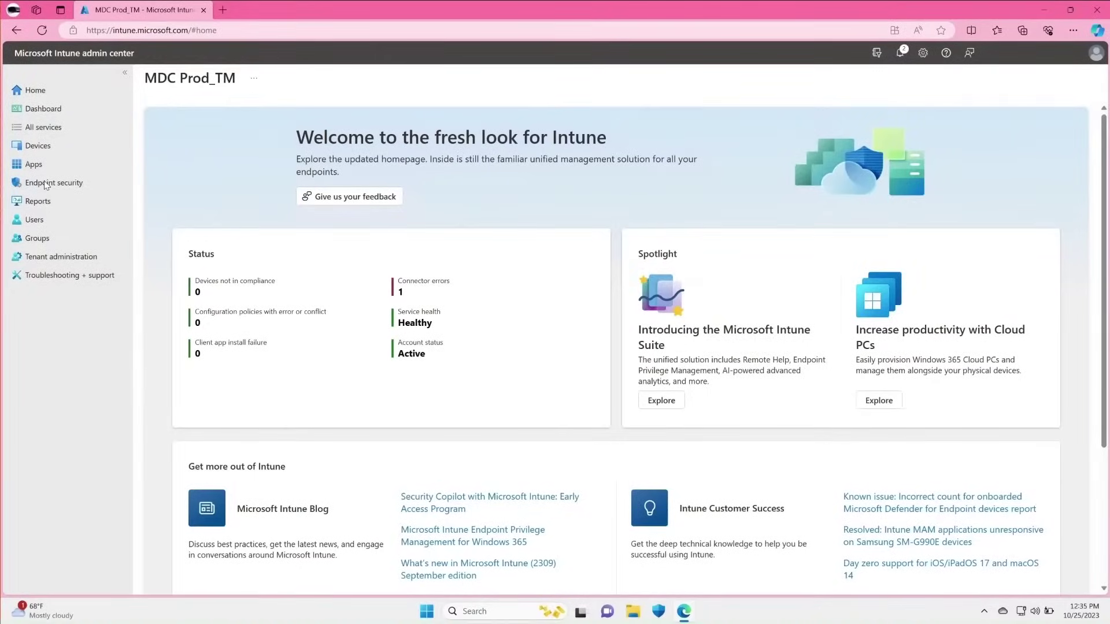
- Open a blank new Conditional Access policy from Endpoint security
{"action": "left_click", "coordinate": [45, 184]}
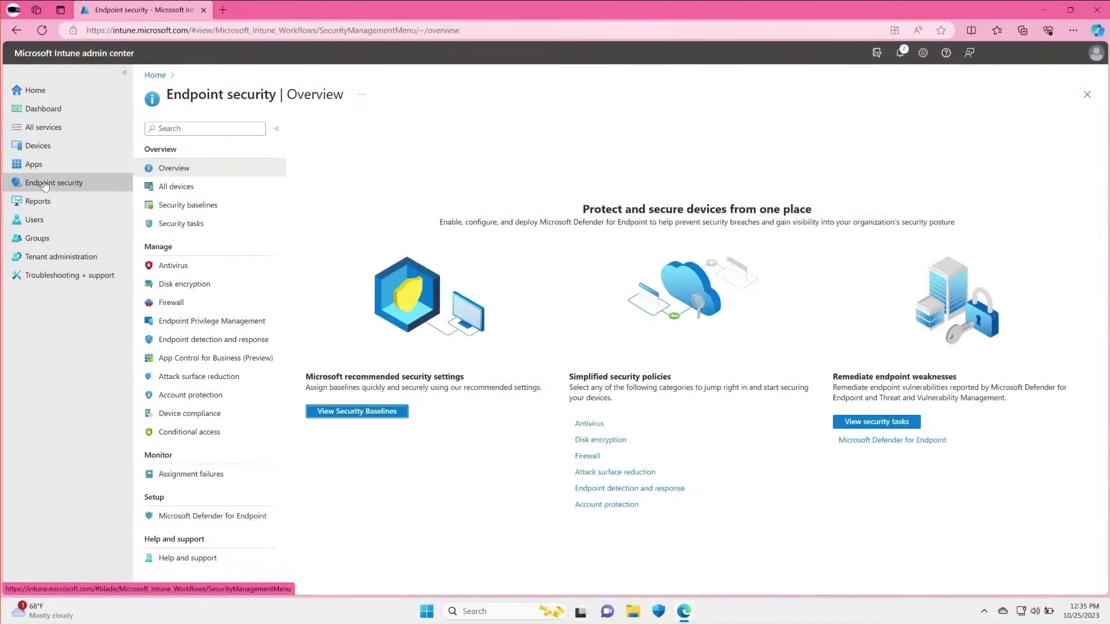
{"action": "left_click", "coordinate": [199, 434]}
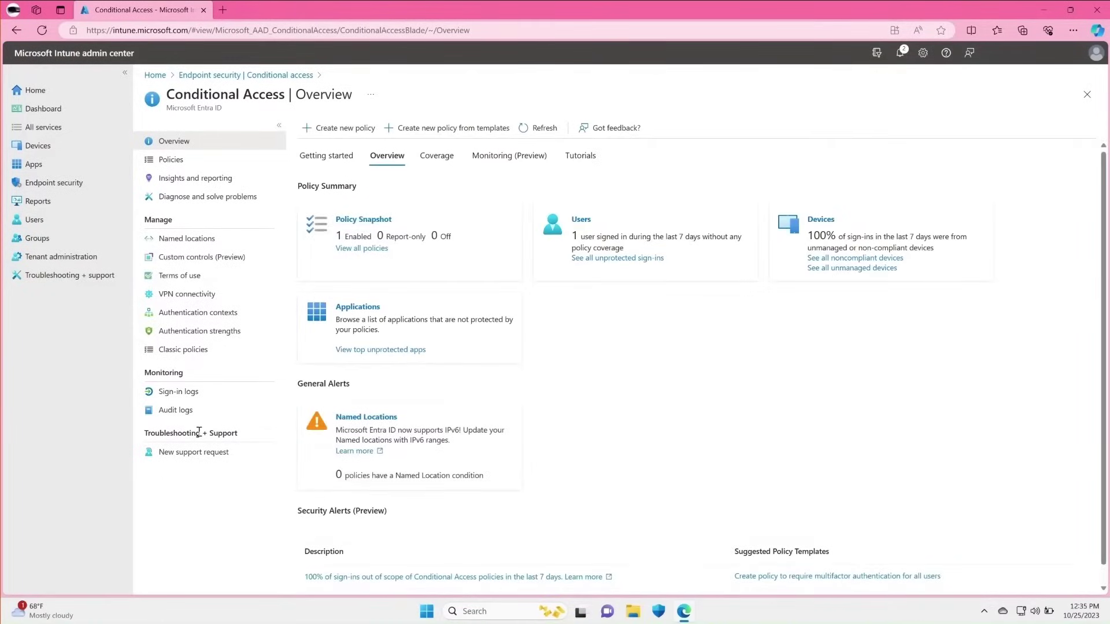
{"action": "left_click", "coordinate": [341, 133]}
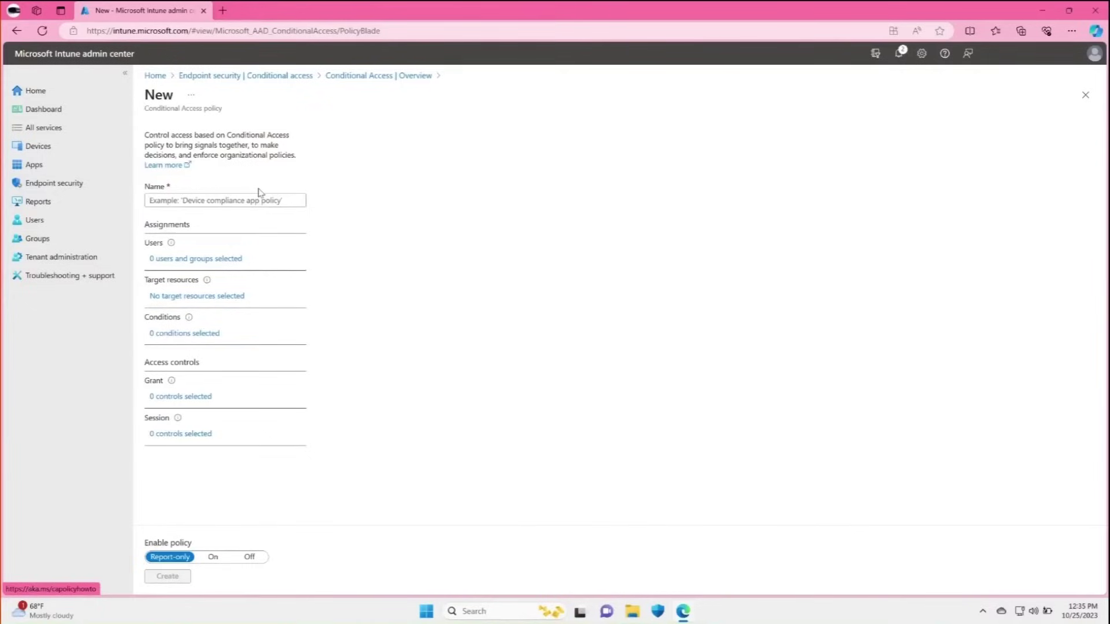
- Name the policy 'Windows MAM App CA' and assign it to the Windows MAM Group
{"action": "left_click", "coordinate": [251, 200]}
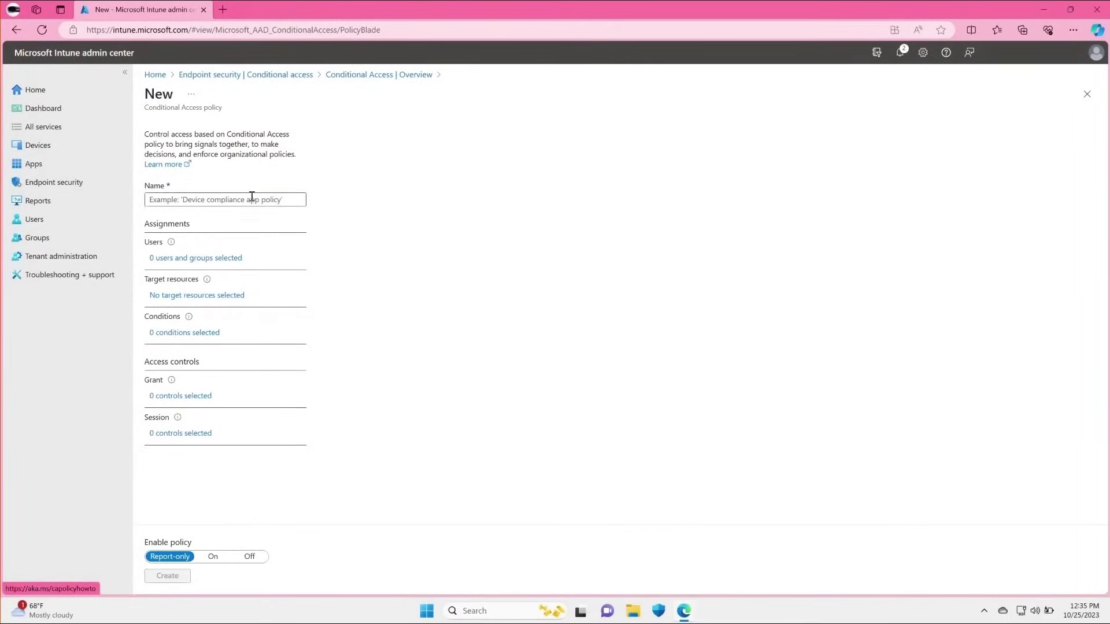
{"action": "type", "text": "Window"}
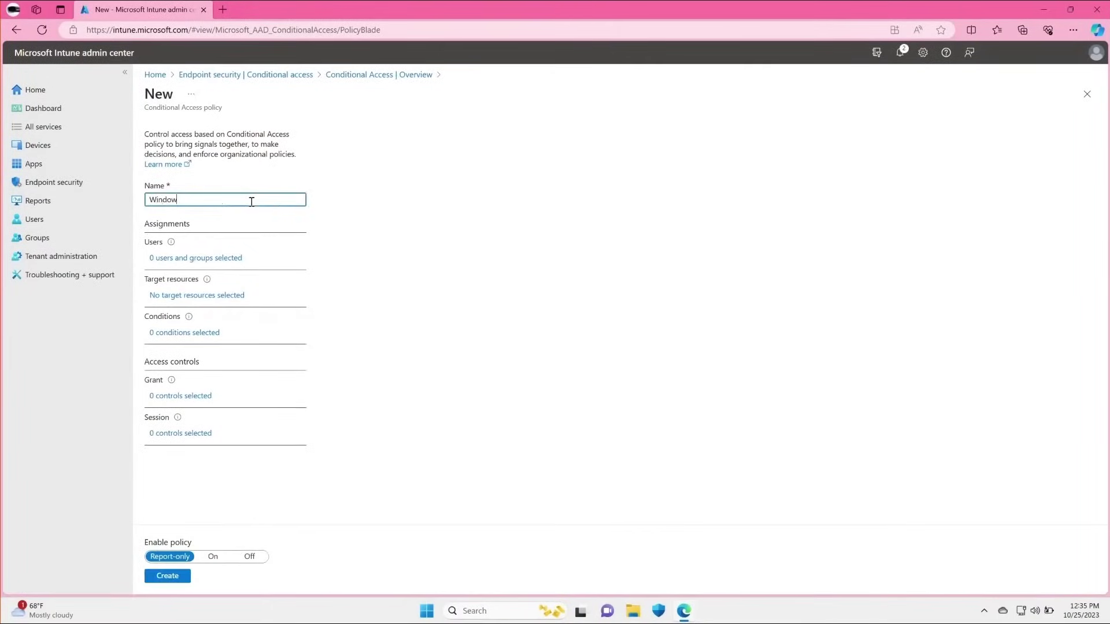
{"action": "type", "text": "s MAM App CA"}
{"action": "left_click", "coordinate": [207, 258]}
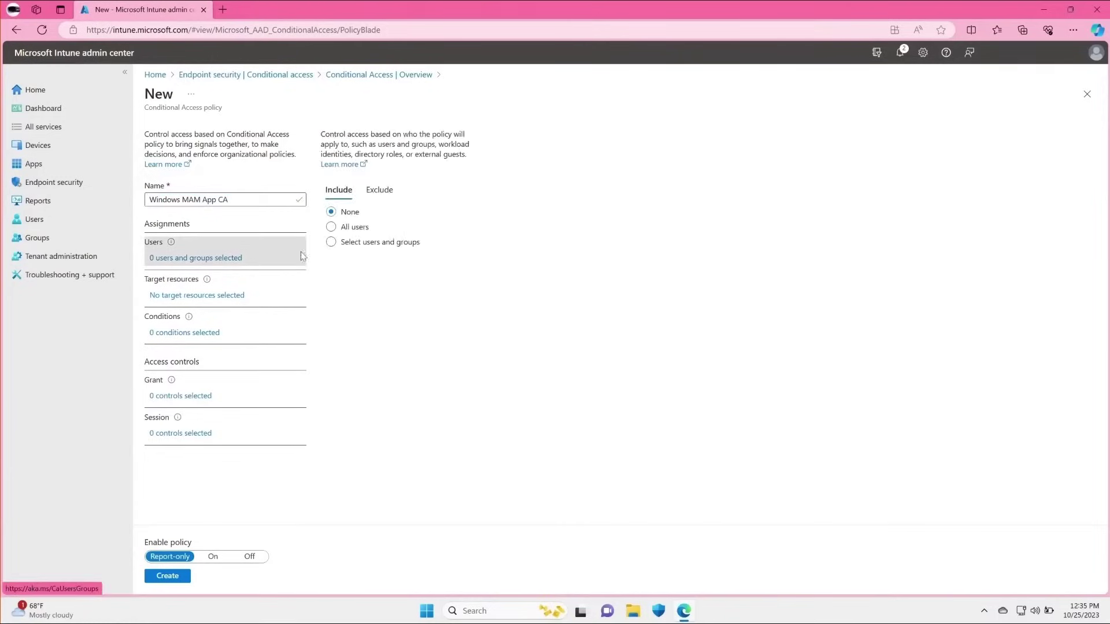
{"action": "left_click", "coordinate": [331, 241]}
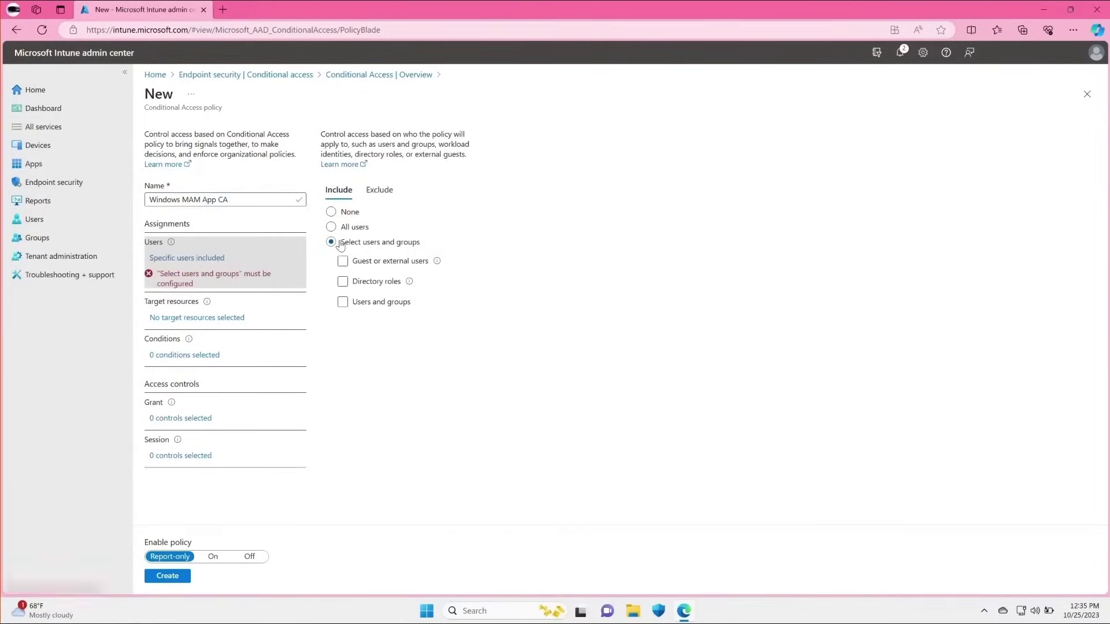
{"action": "left_click", "coordinate": [342, 303]}
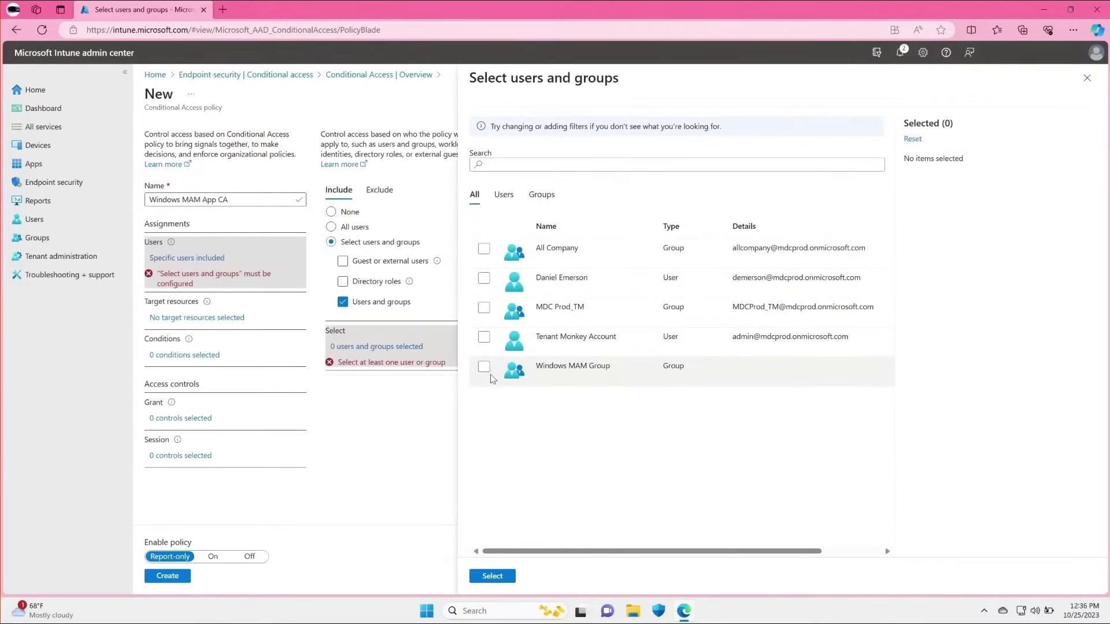
{"action": "left_click", "coordinate": [485, 368]}
{"action": "left_click", "coordinate": [492, 576]}
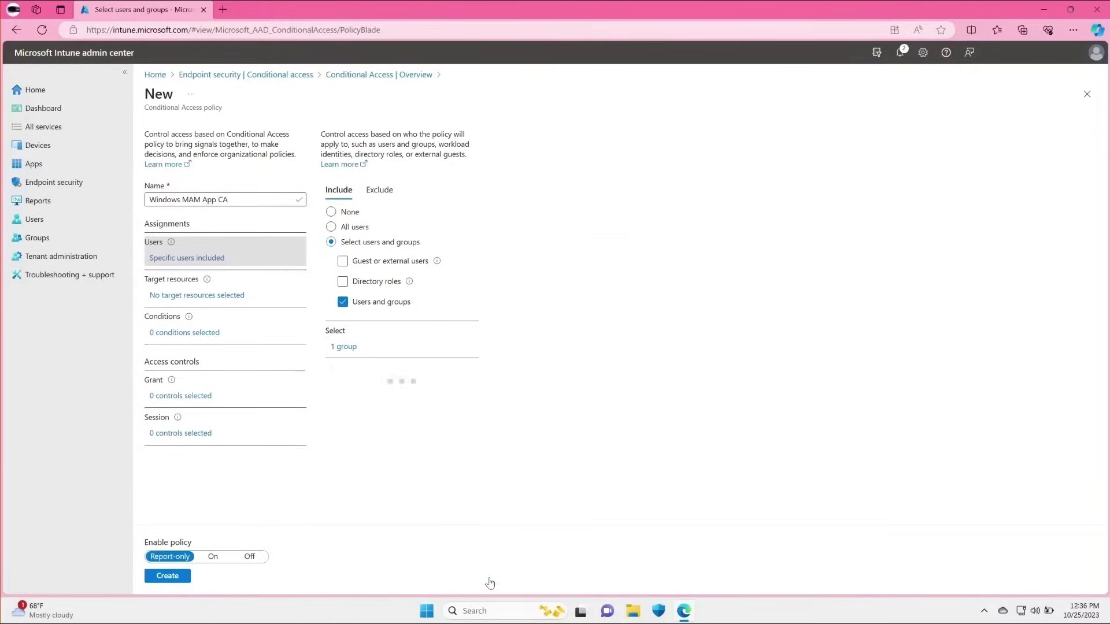
- Set the policy's target resources to the Office 365 cloud app
{"action": "left_click", "coordinate": [238, 296]}
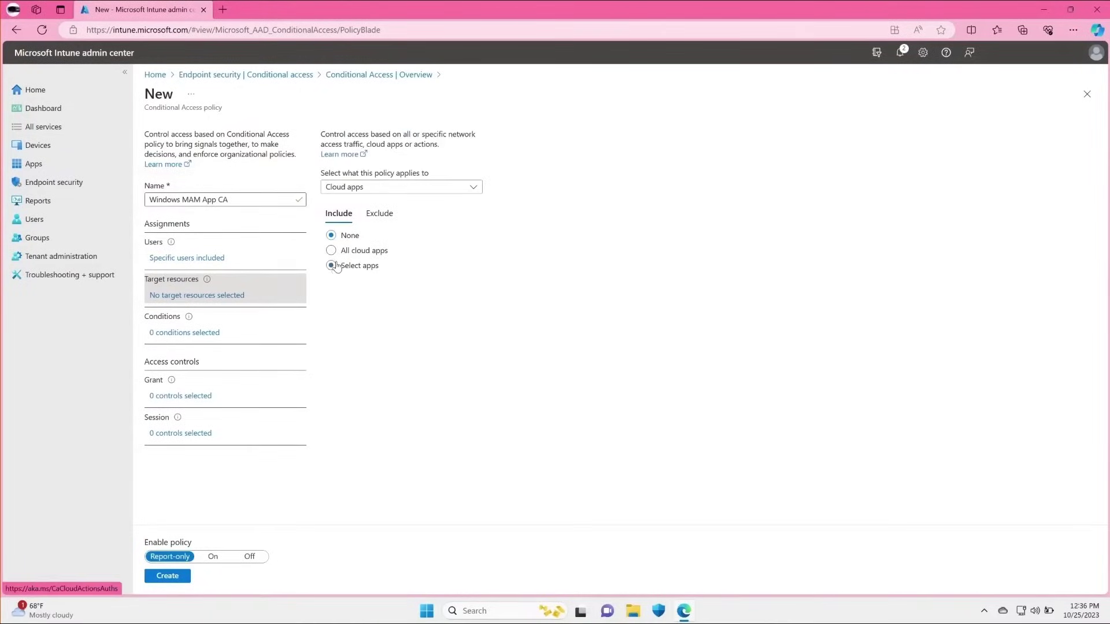
{"action": "double_click", "coordinate": [337, 266]}
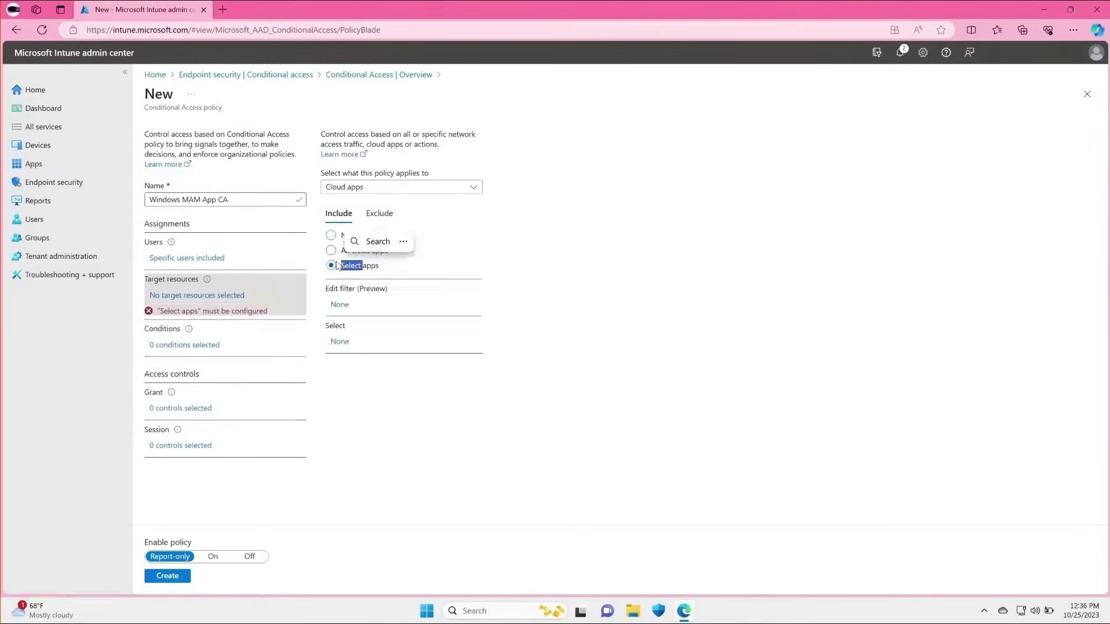
{"action": "left_click", "coordinate": [339, 343]}
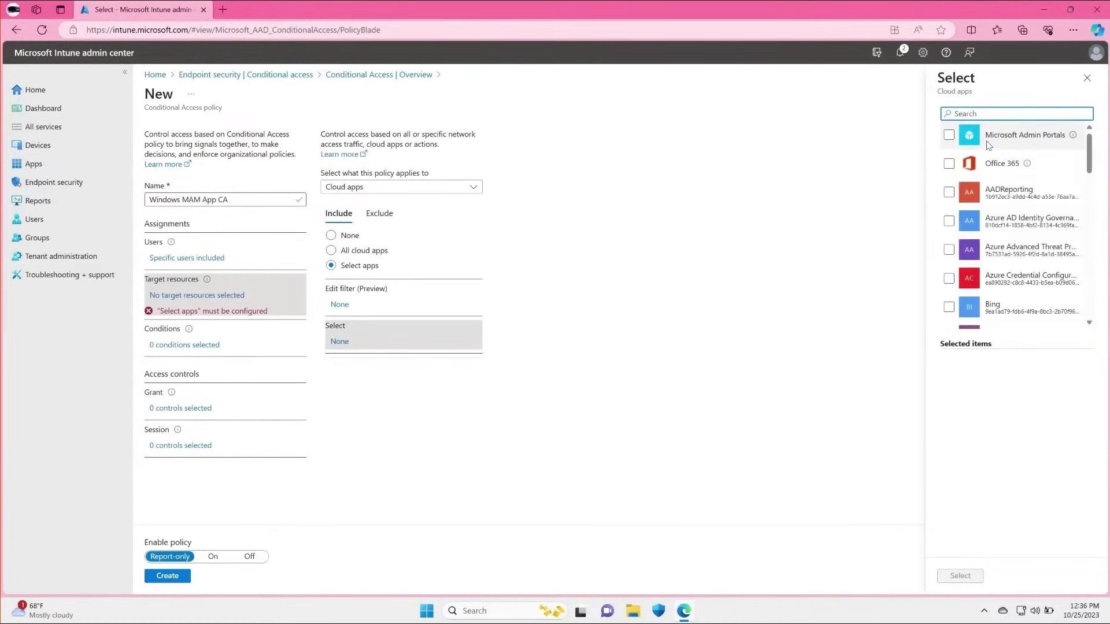
{"action": "left_click", "coordinate": [948, 163]}
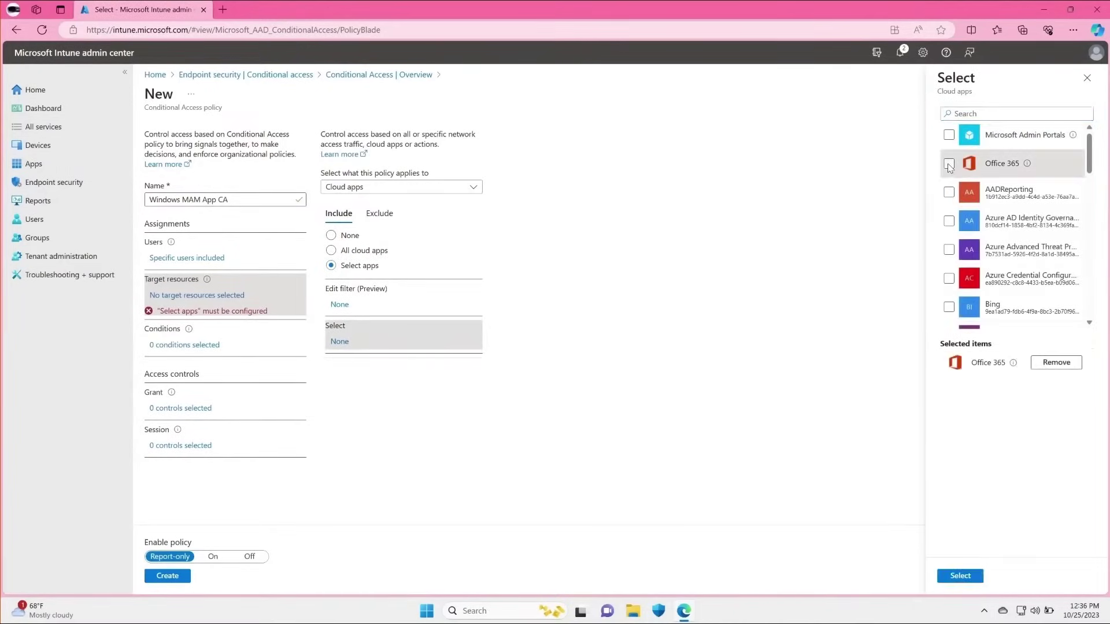
{"action": "left_click", "coordinate": [960, 576]}
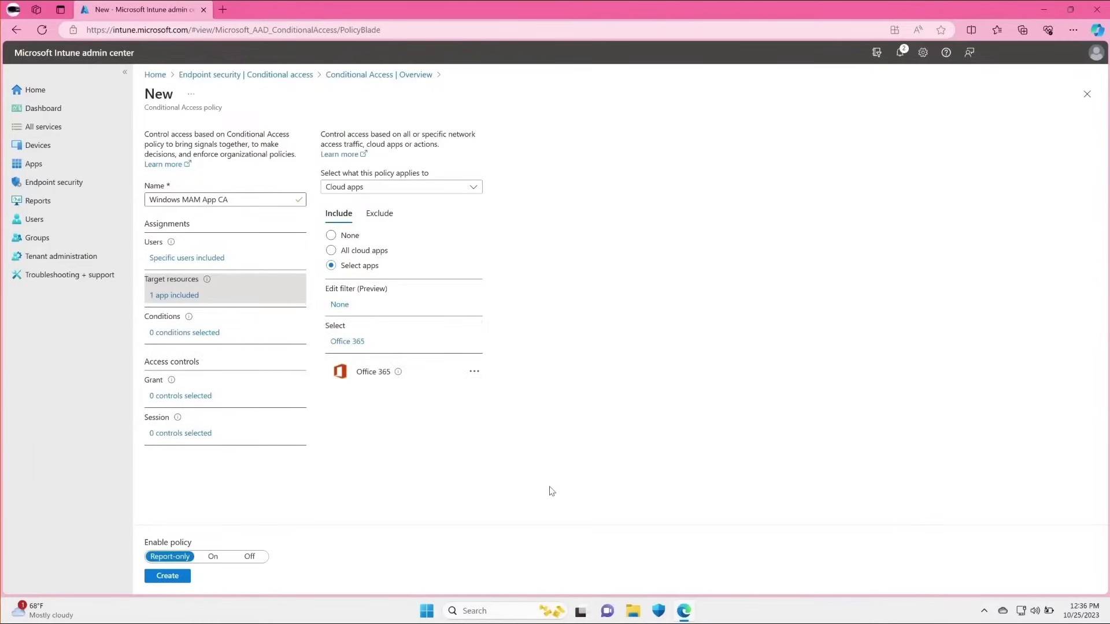
- Add a device platforms condition that includes only Windows
{"action": "left_click", "coordinate": [189, 334]}
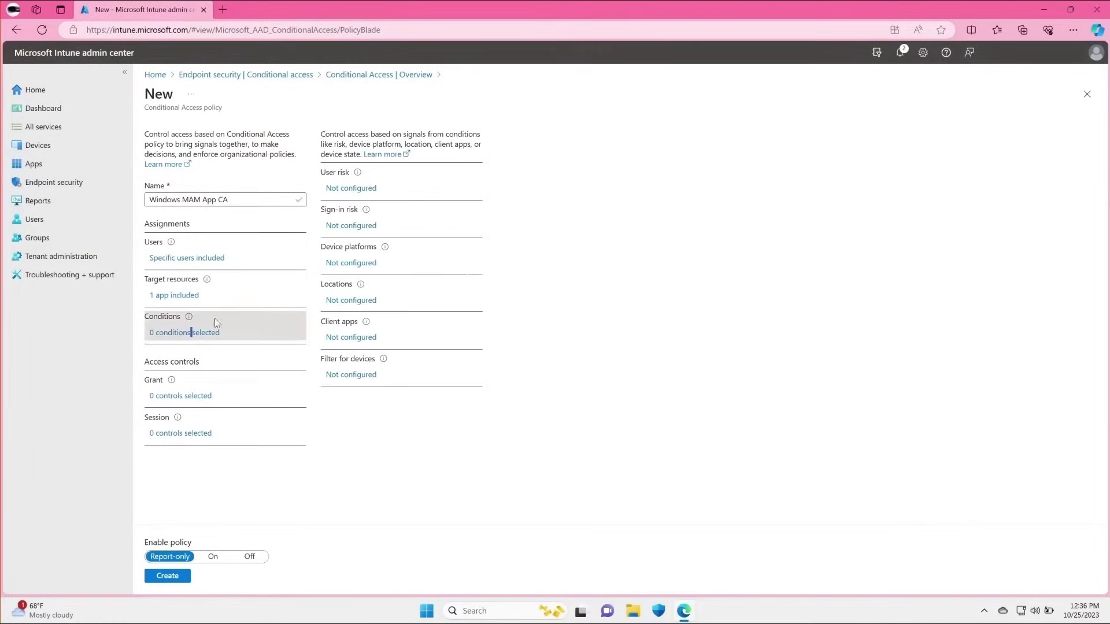
{"action": "left_click", "coordinate": [362, 264]}
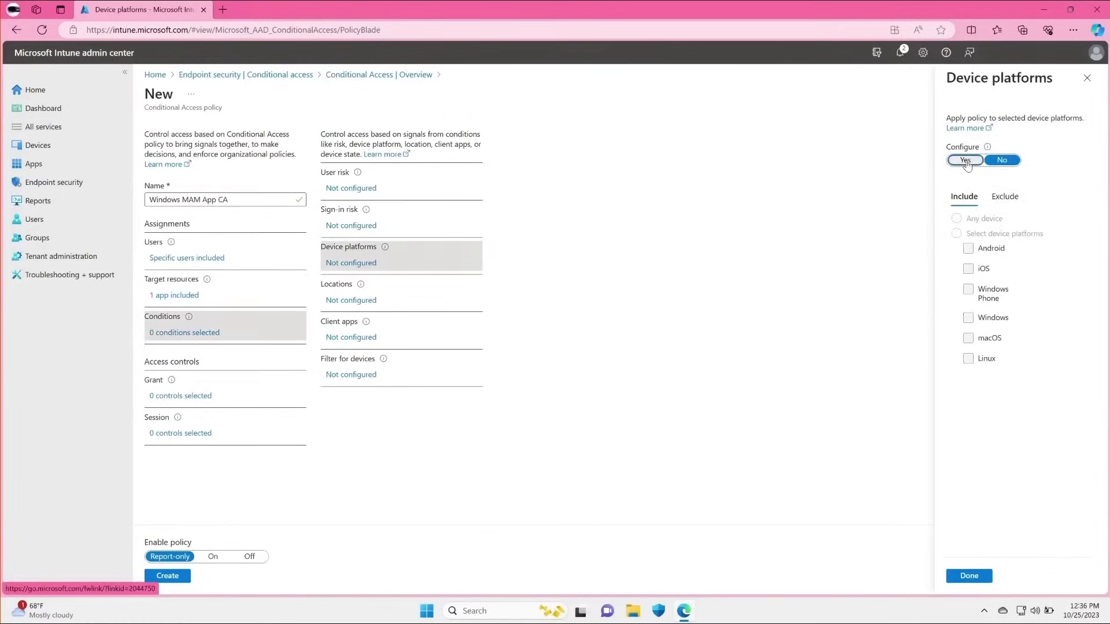
{"action": "left_click", "coordinate": [965, 162]}
{"action": "left_click", "coordinate": [957, 233]}
{"action": "left_click", "coordinate": [968, 317]}
{"action": "left_click", "coordinate": [968, 576]}
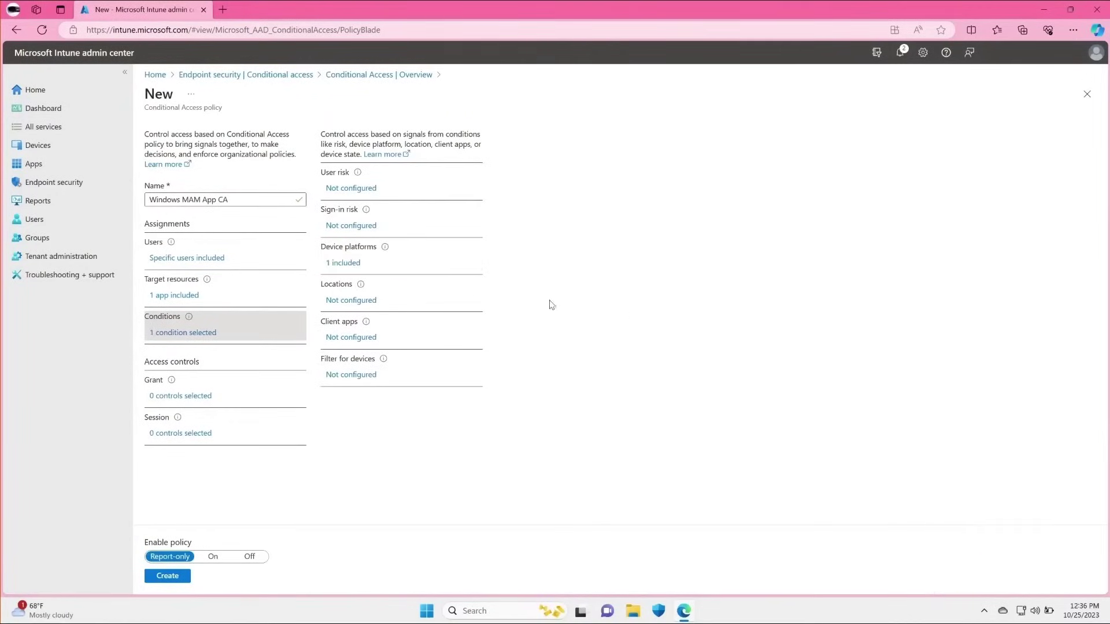
- Limit the client apps condition to browser only, excluding mobile, desktop, Exchange ActiveSync and legacy clients
{"action": "left_click", "coordinate": [363, 340]}
{"action": "left_click", "coordinate": [965, 171]}
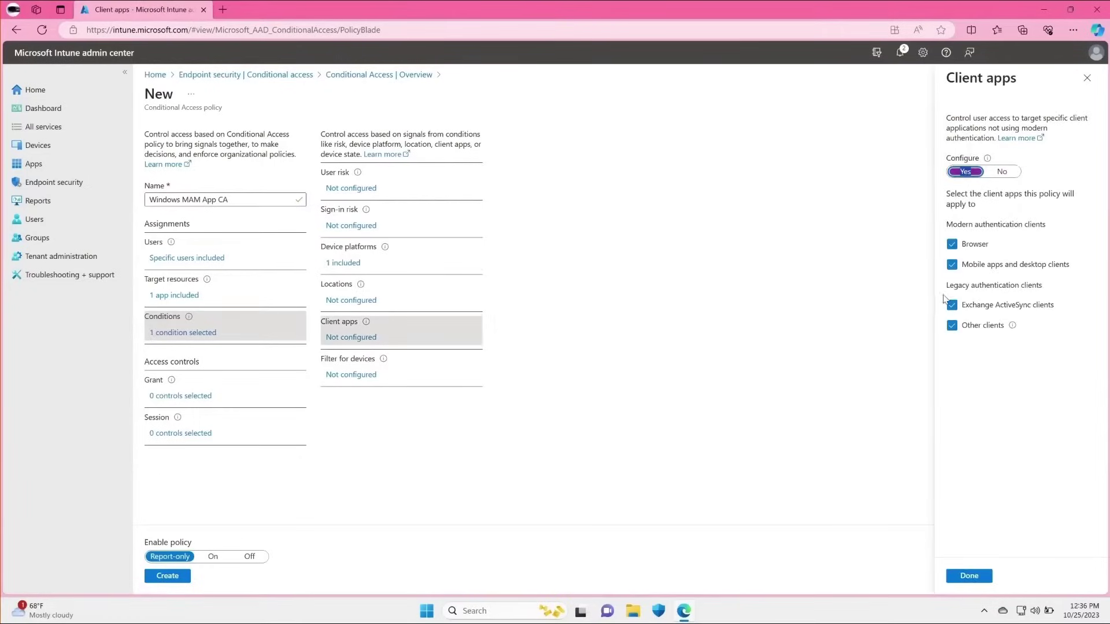
{"action": "left_click", "coordinate": [952, 264]}
{"action": "left_click", "coordinate": [951, 305]}
{"action": "left_click", "coordinate": [951, 326]}
{"action": "left_click", "coordinate": [969, 576]}
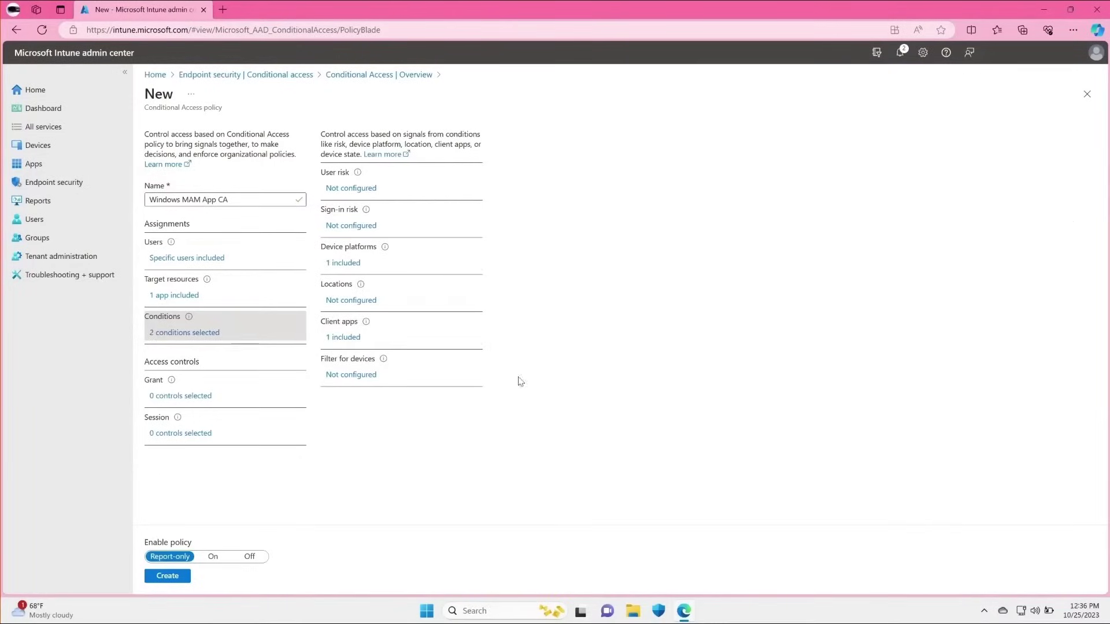
- Grant access only with an app protection policy, switch the policy On, and create it
{"action": "double_click", "coordinate": [198, 396]}
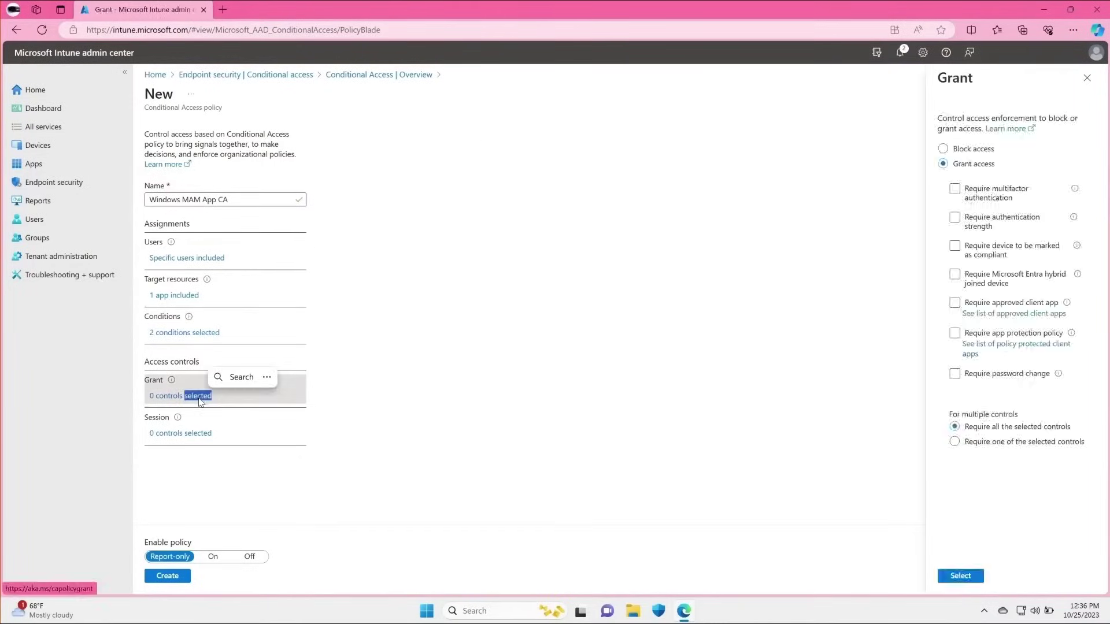
{"action": "left_click", "coordinate": [954, 334]}
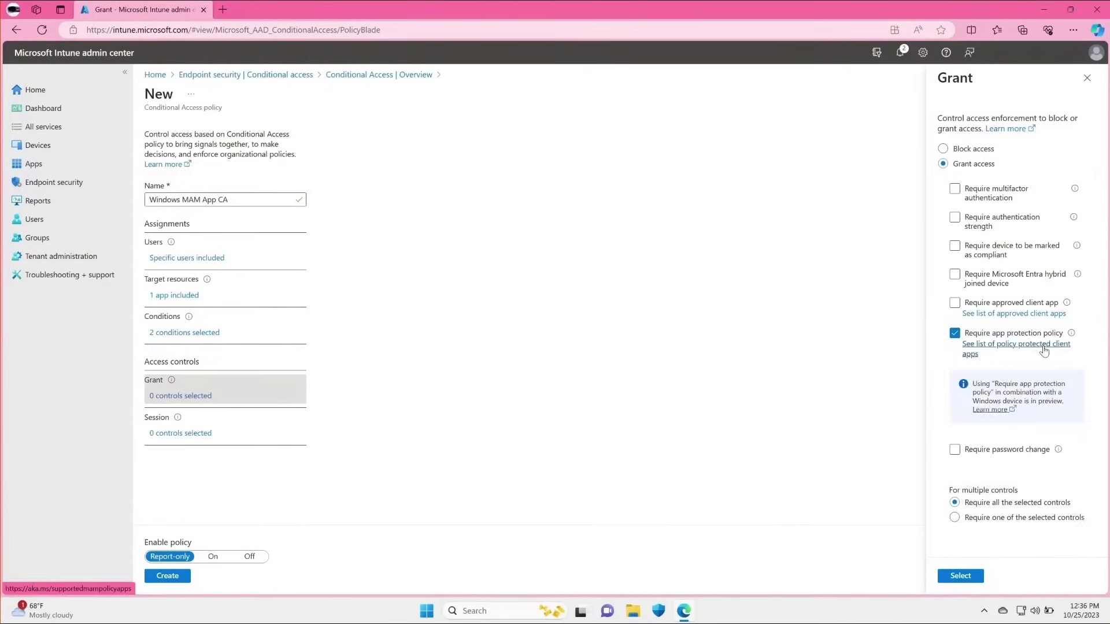
{"action": "left_click", "coordinate": [960, 576]}
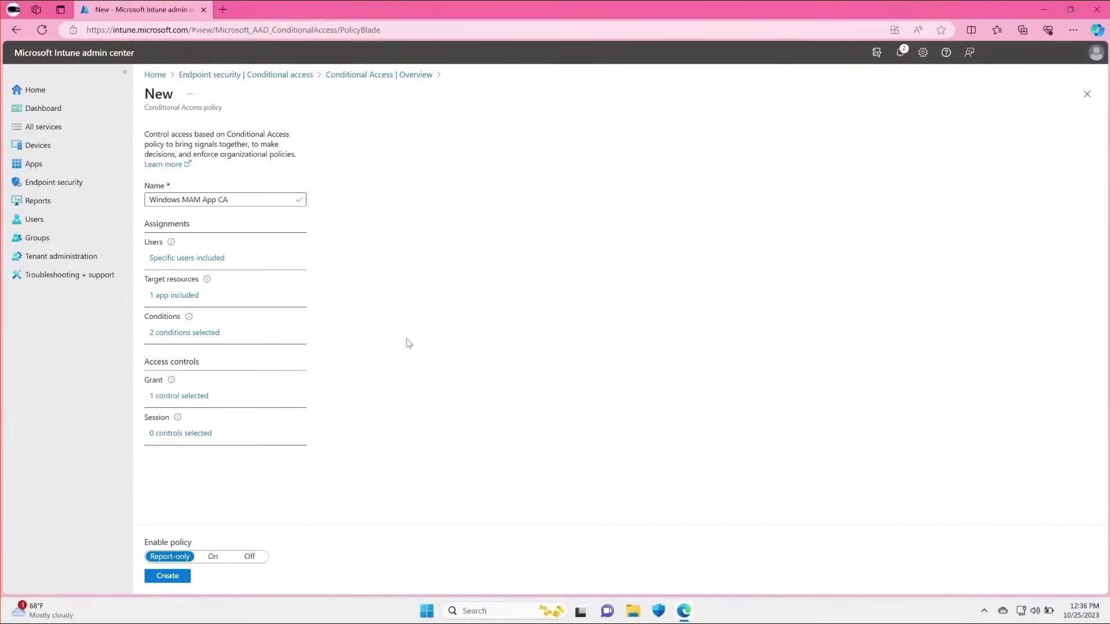
{"action": "left_click", "coordinate": [212, 557]}
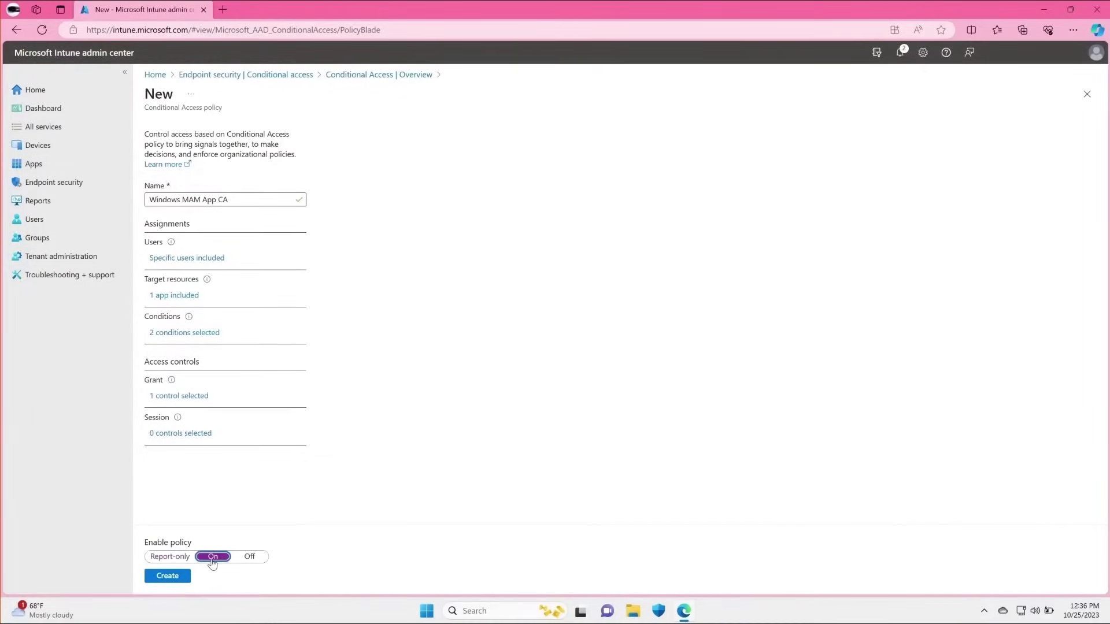
{"action": "left_click", "coordinate": [173, 577]}
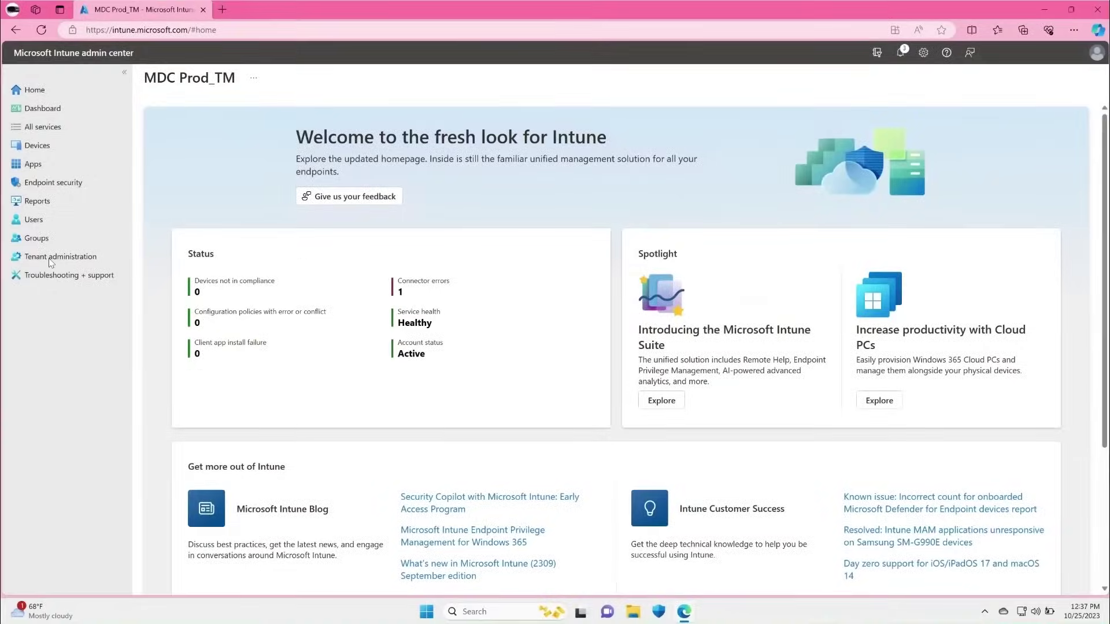
- Inspect the Windows Security Center Mobile Threat Defense connector in Tenant administration, then close it
{"action": "left_click", "coordinate": [48, 262]}
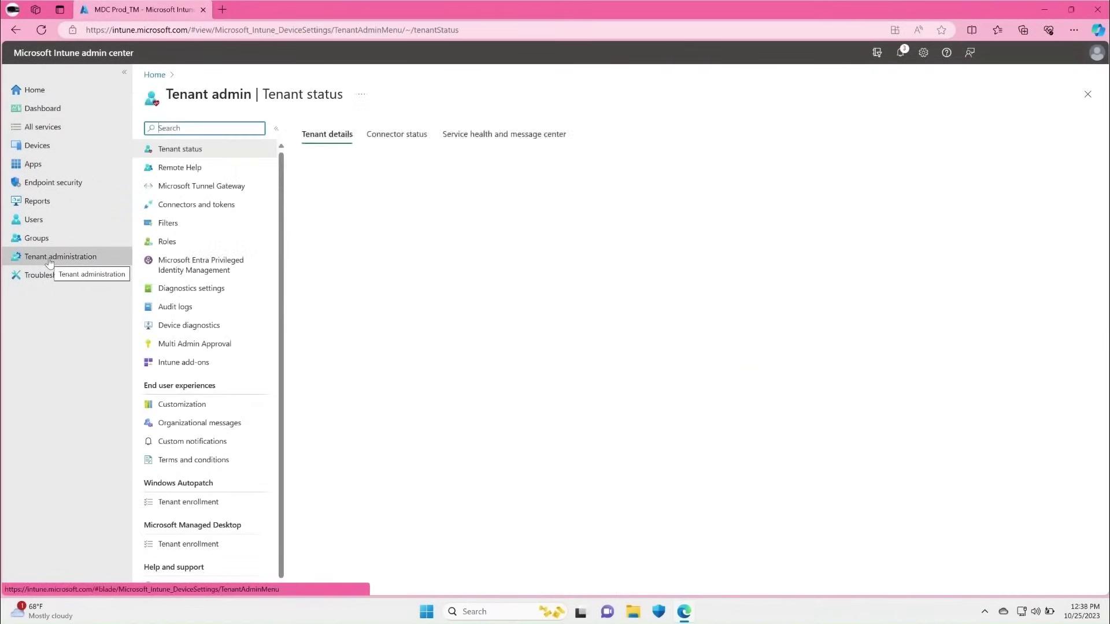
{"action": "left_click", "coordinate": [157, 207]}
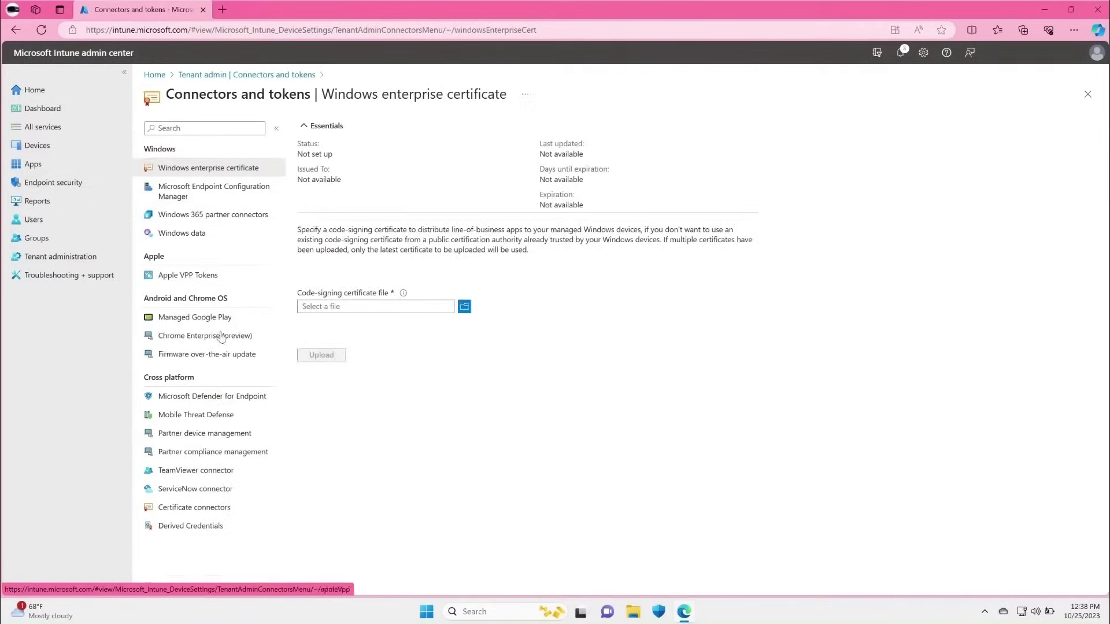
{"action": "left_click", "coordinate": [204, 419]}
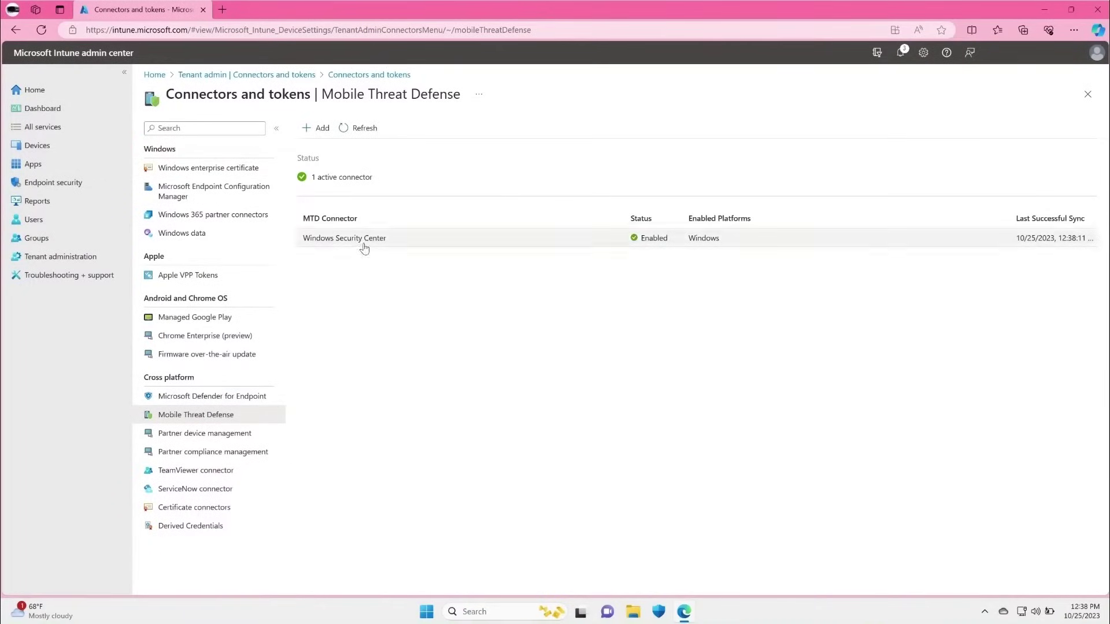
{"action": "left_click", "coordinate": [365, 247]}
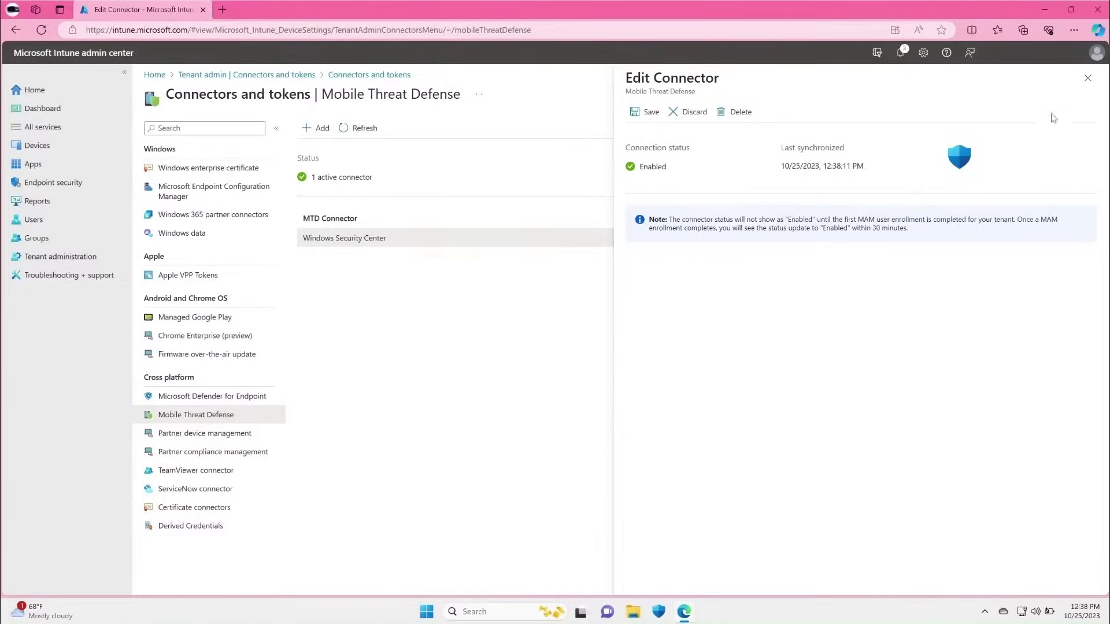
{"action": "left_click", "coordinate": [1088, 79]}
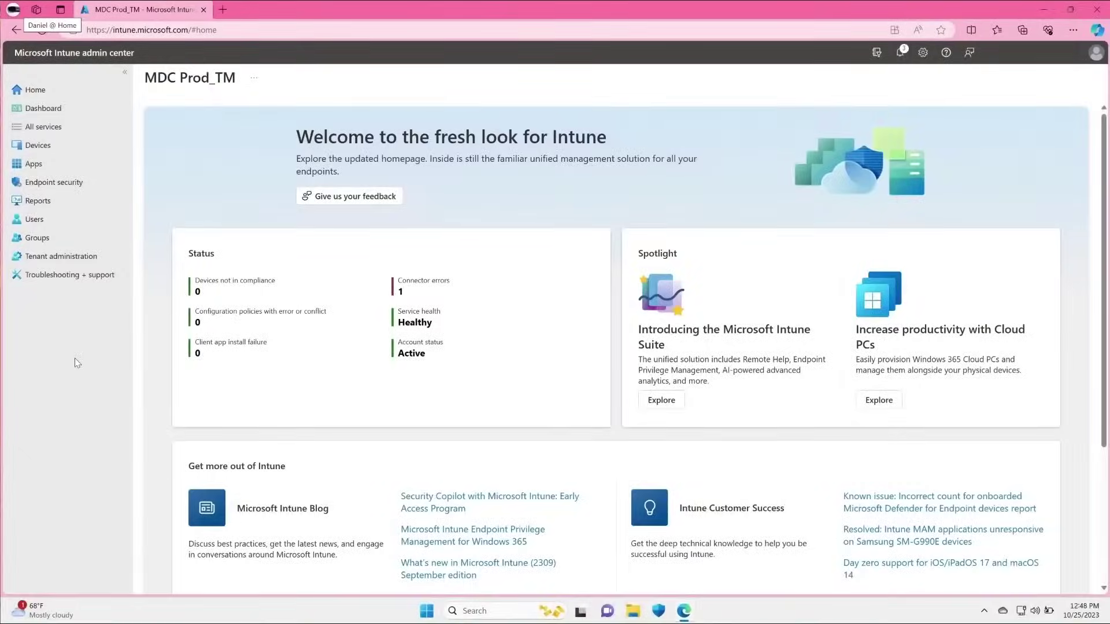
- Start a Windows app protection policy named 'Windows MAM APP' targeting Microsoft Edge
{"action": "left_click", "coordinate": [31, 164]}
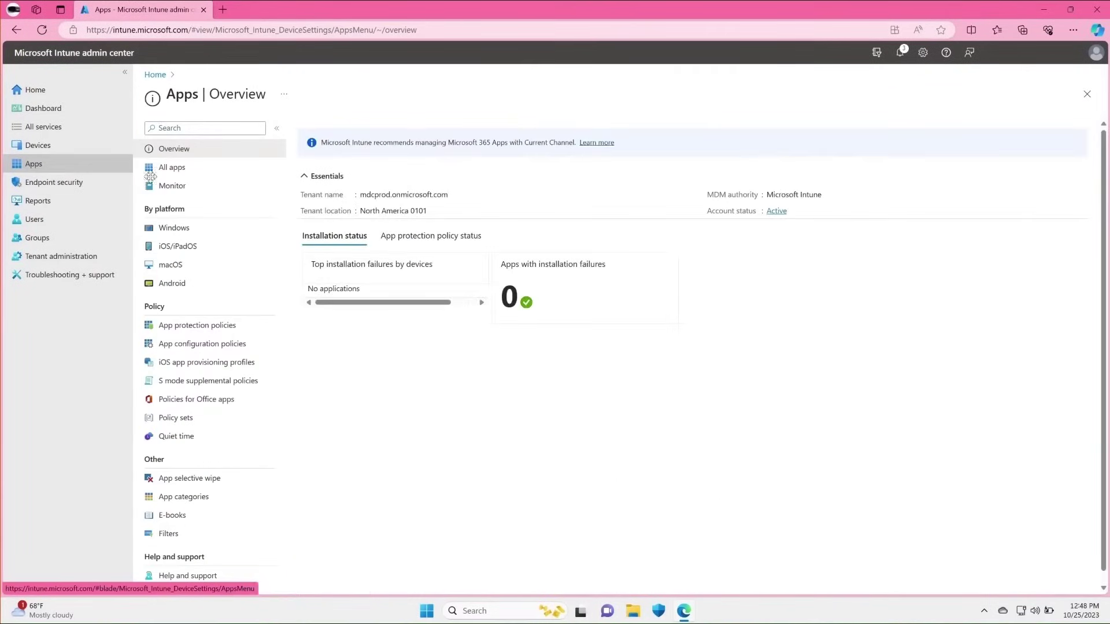
{"action": "left_click", "coordinate": [180, 327]}
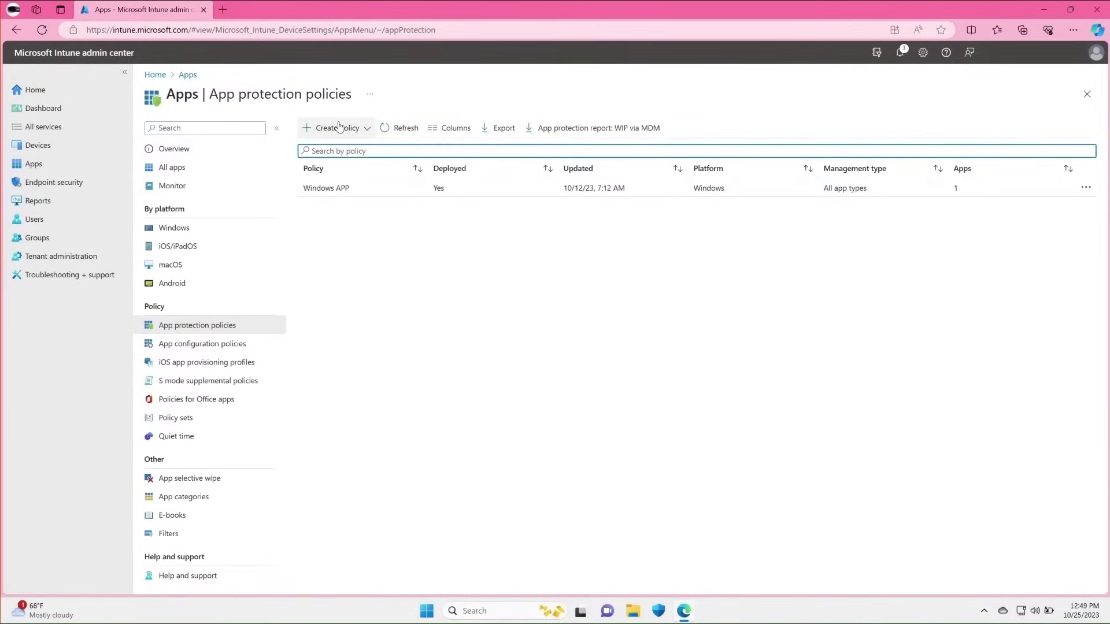
{"action": "left_click", "coordinate": [337, 128]}
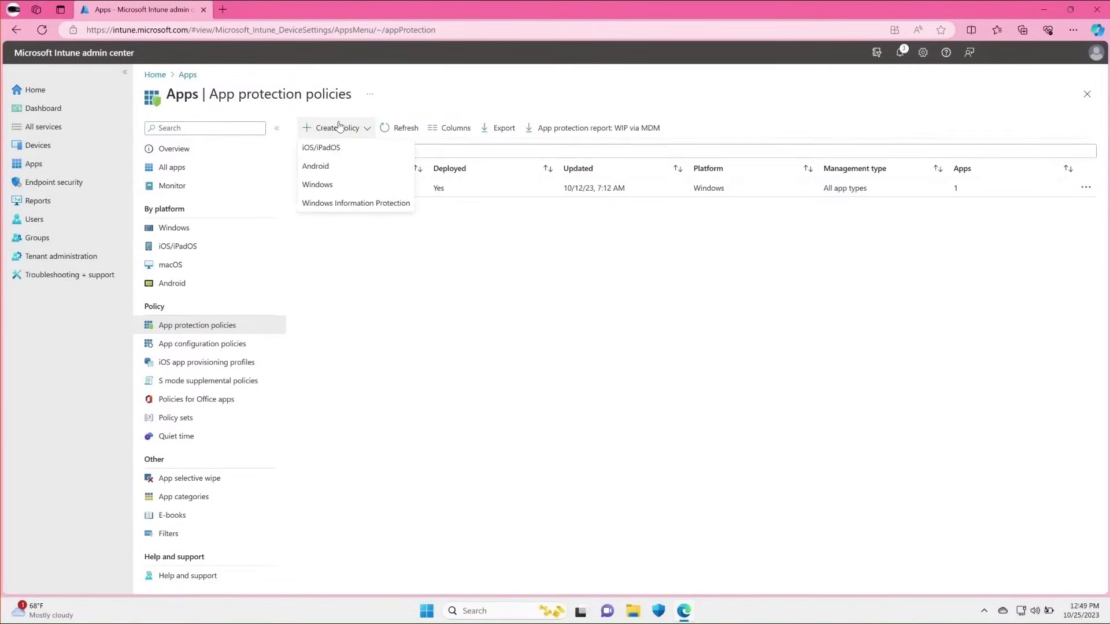
{"action": "left_click", "coordinate": [336, 189]}
{"action": "left_click", "coordinate": [341, 165]}
{"action": "type", "text": "Windows MAM APP"}
{"action": "left_click", "coordinate": [236, 579]}
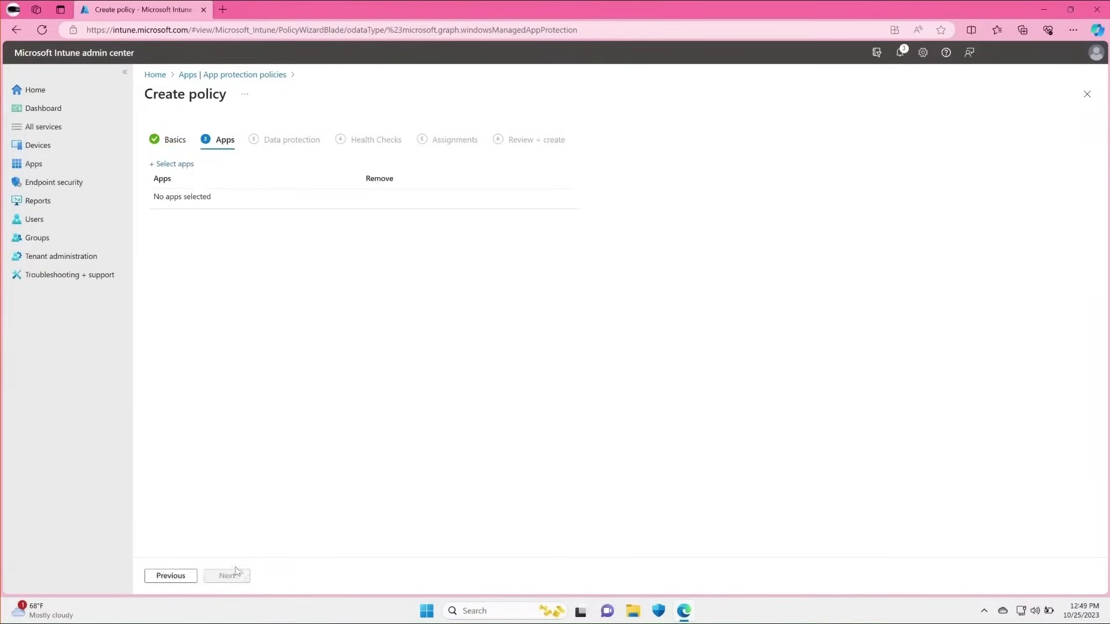
{"action": "left_click", "coordinate": [168, 164]}
{"action": "left_click", "coordinate": [945, 160]}
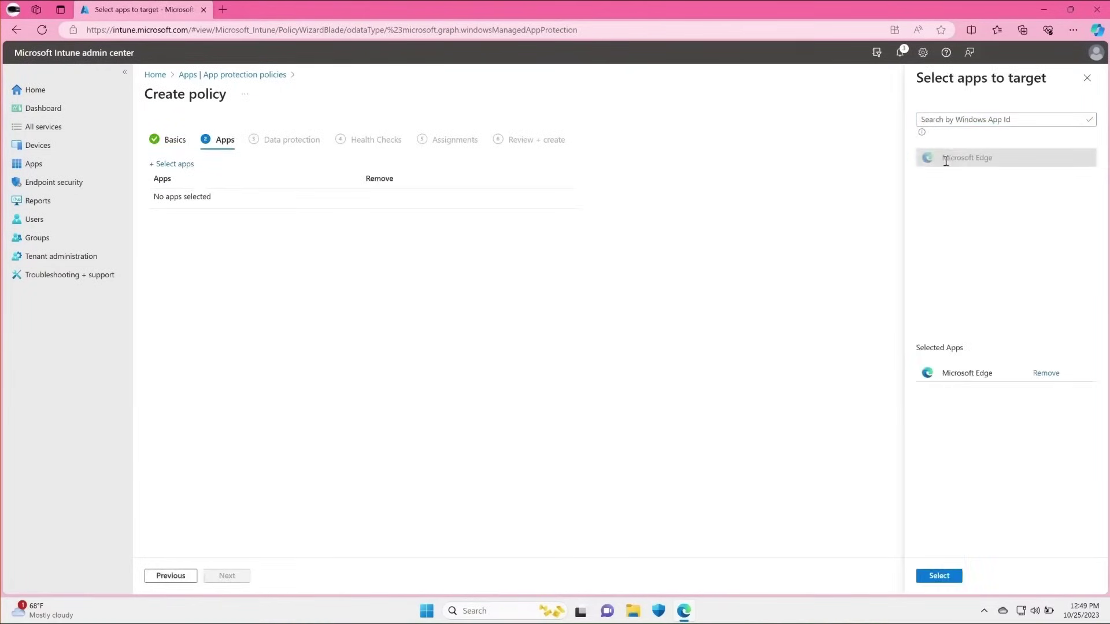
{"action": "left_click", "coordinate": [937, 576]}
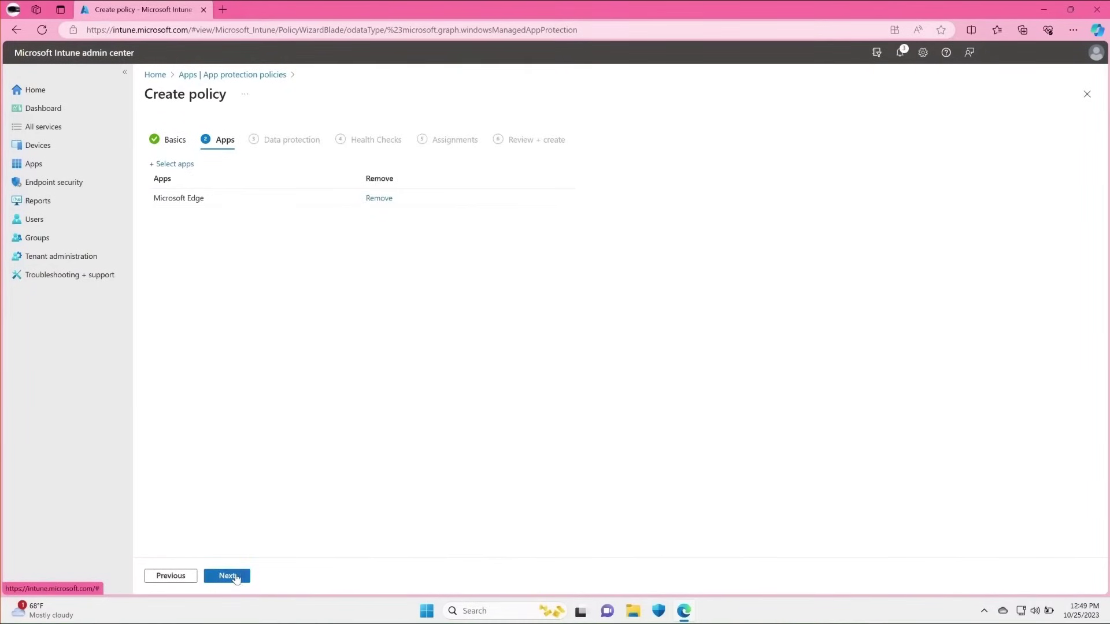
{"action": "left_click", "coordinate": [235, 577]}
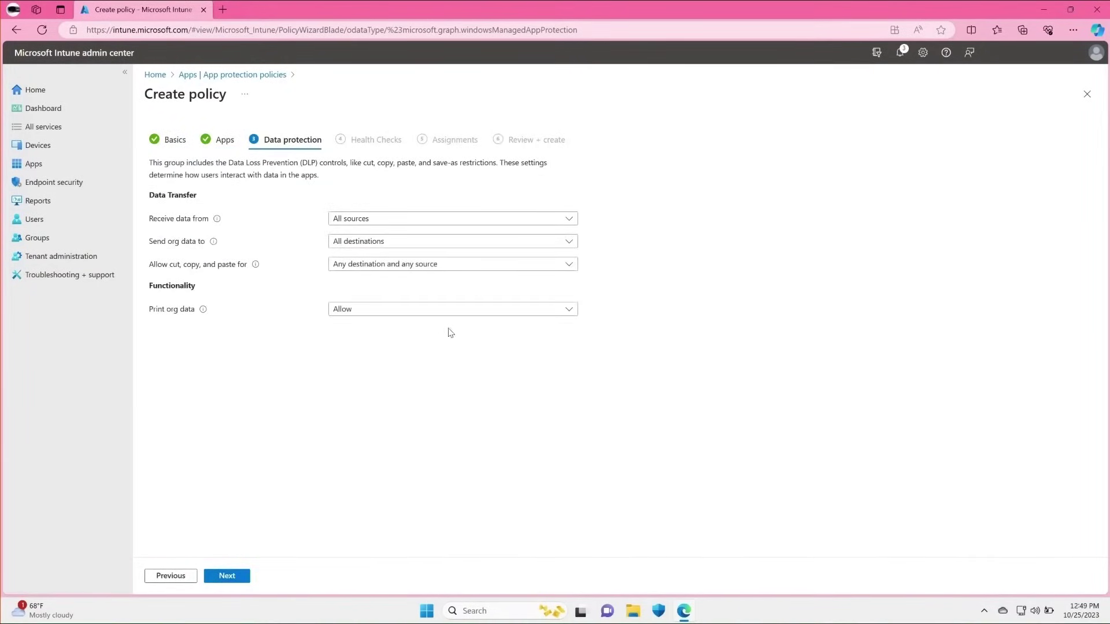
- Set receive to No sources, send to No destinations, cut/copy/paste to none, and block printing
{"action": "left_click", "coordinate": [549, 220]}
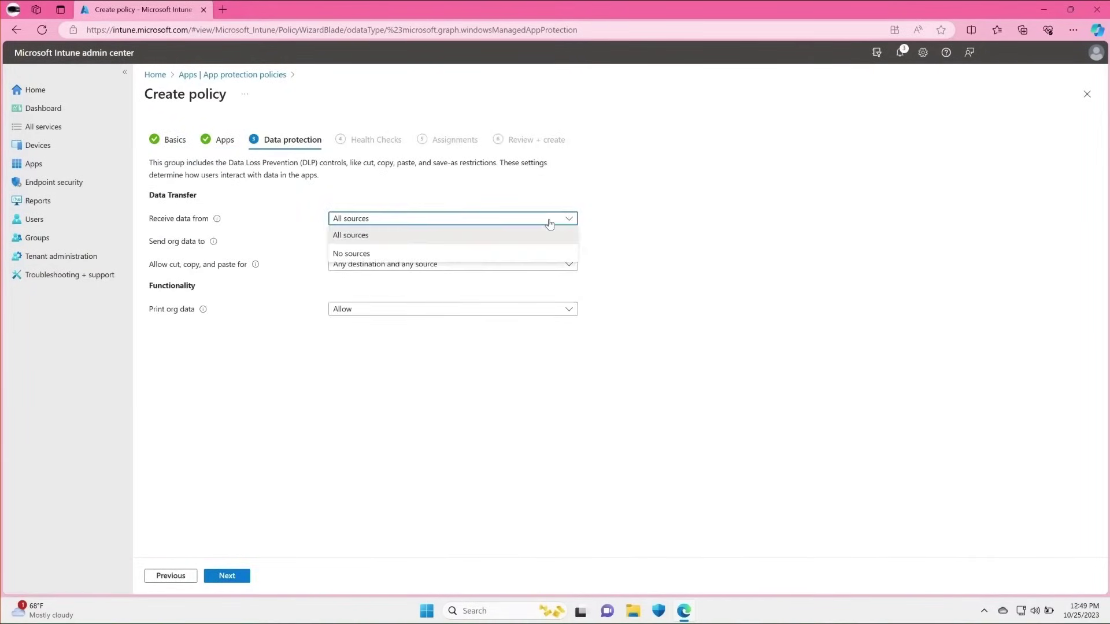
{"action": "left_click", "coordinate": [496, 253]}
{"action": "left_click", "coordinate": [498, 246]}
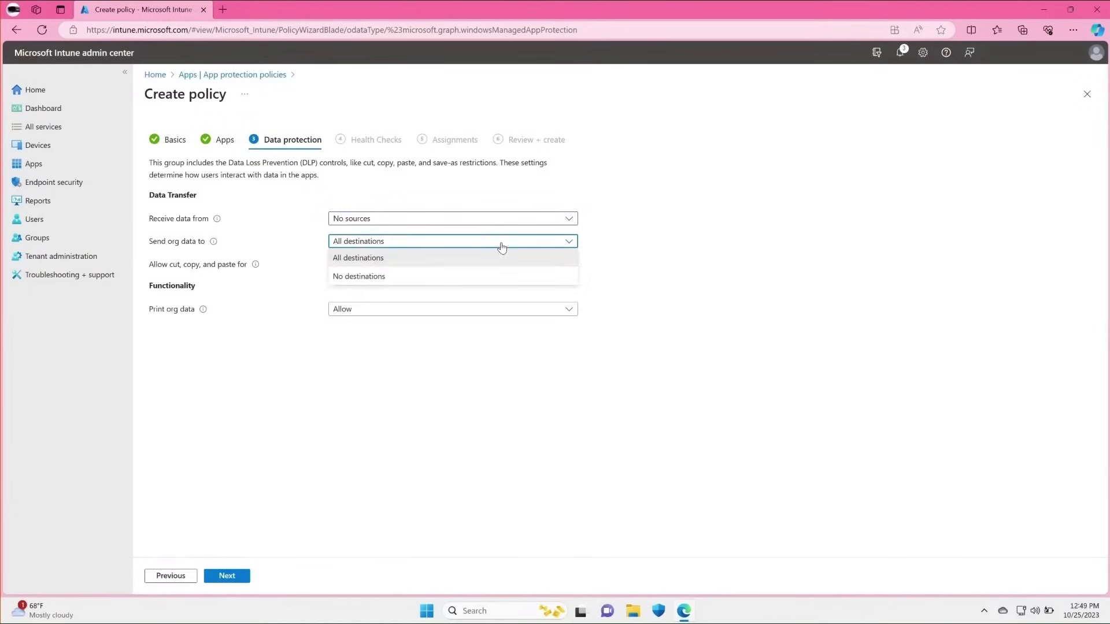
{"action": "left_click", "coordinate": [485, 276]}
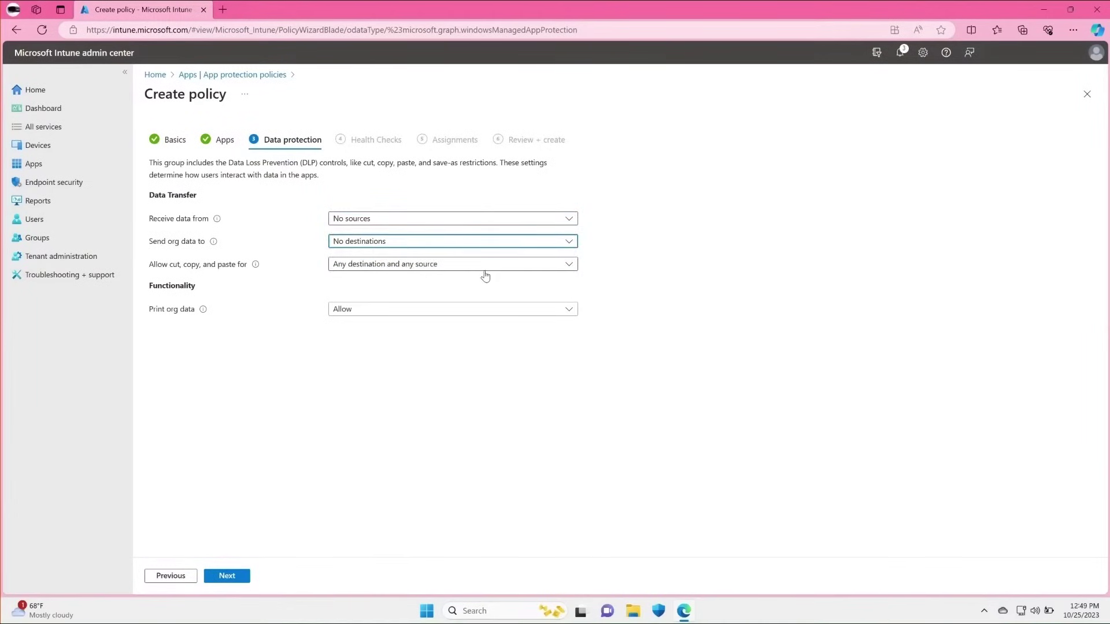
{"action": "left_click", "coordinate": [559, 267]}
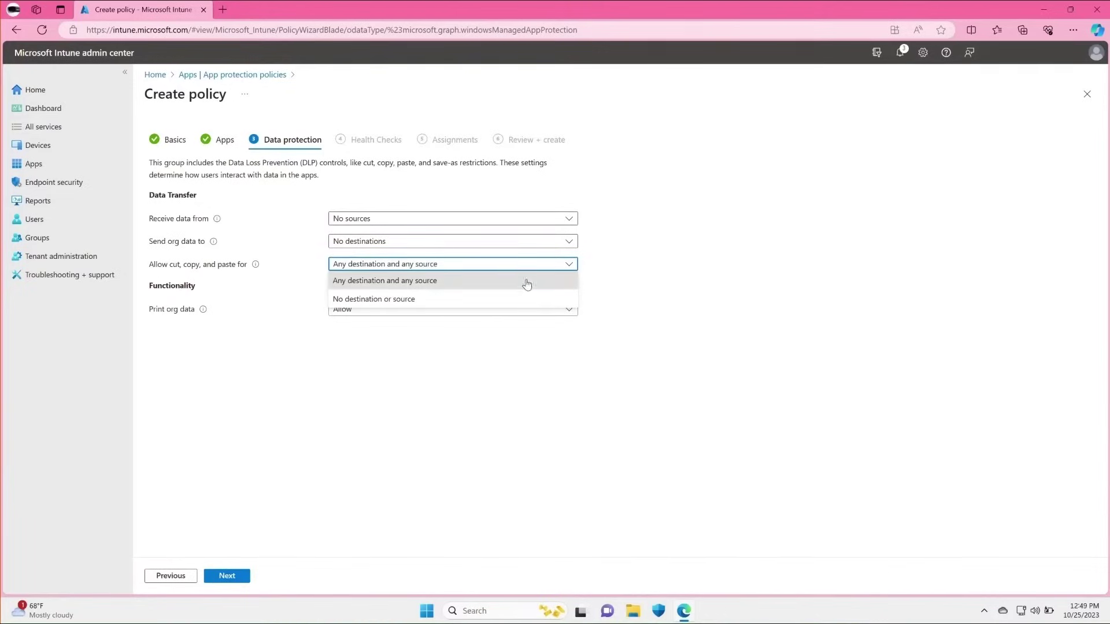
{"action": "left_click", "coordinate": [475, 299]}
{"action": "left_click", "coordinate": [466, 310]}
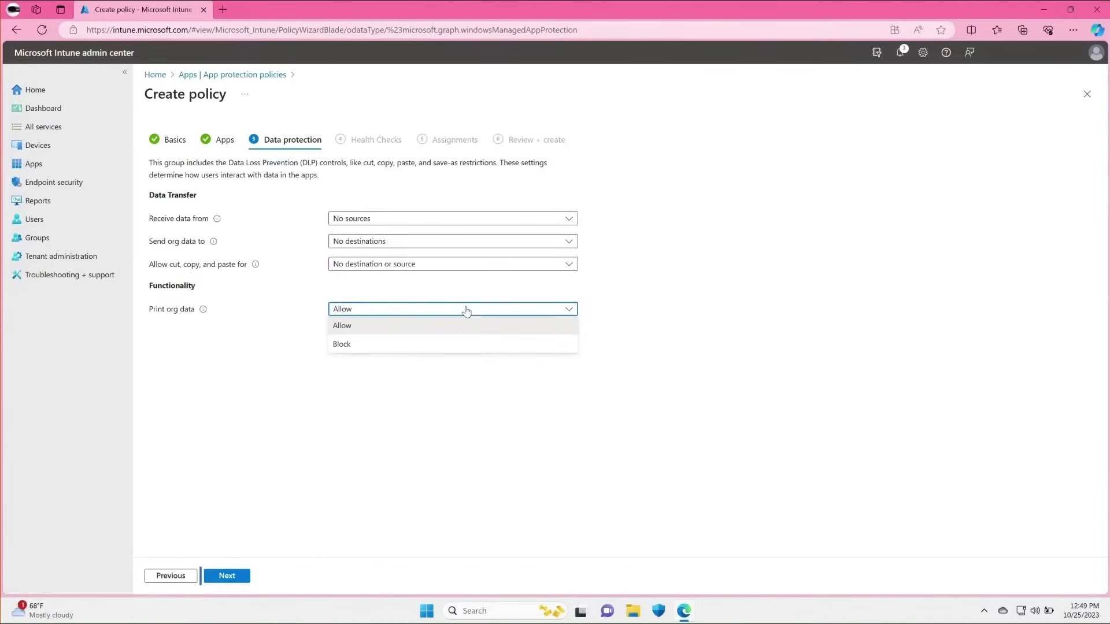
{"action": "left_click", "coordinate": [428, 344]}
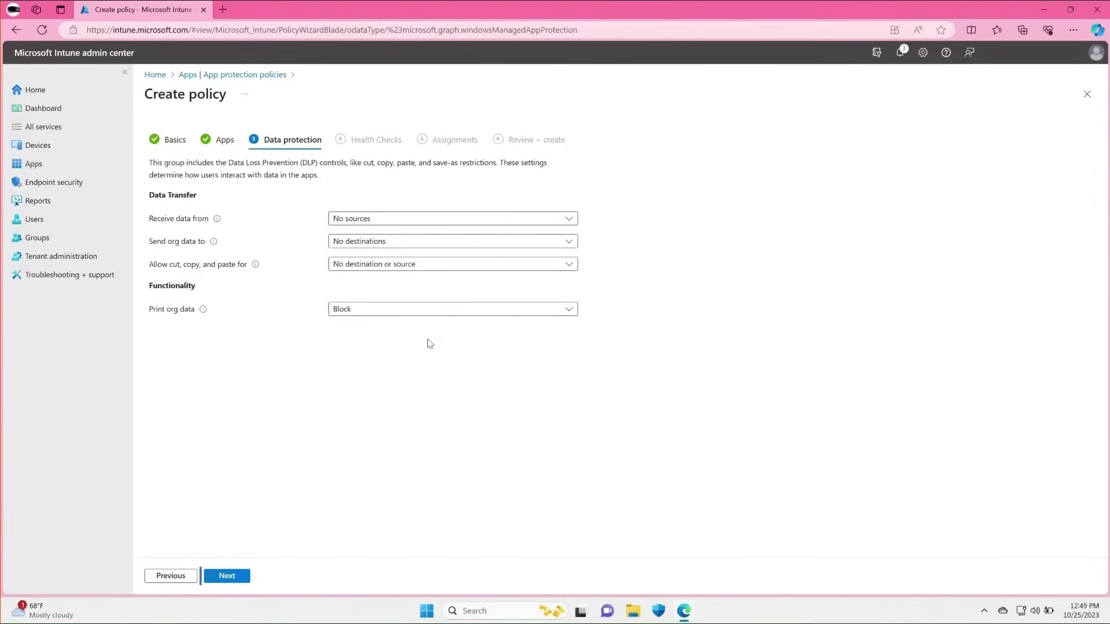
- Add a device condition: max allowed threat level Secured, with action Block access
{"action": "left_click", "coordinate": [235, 578]}
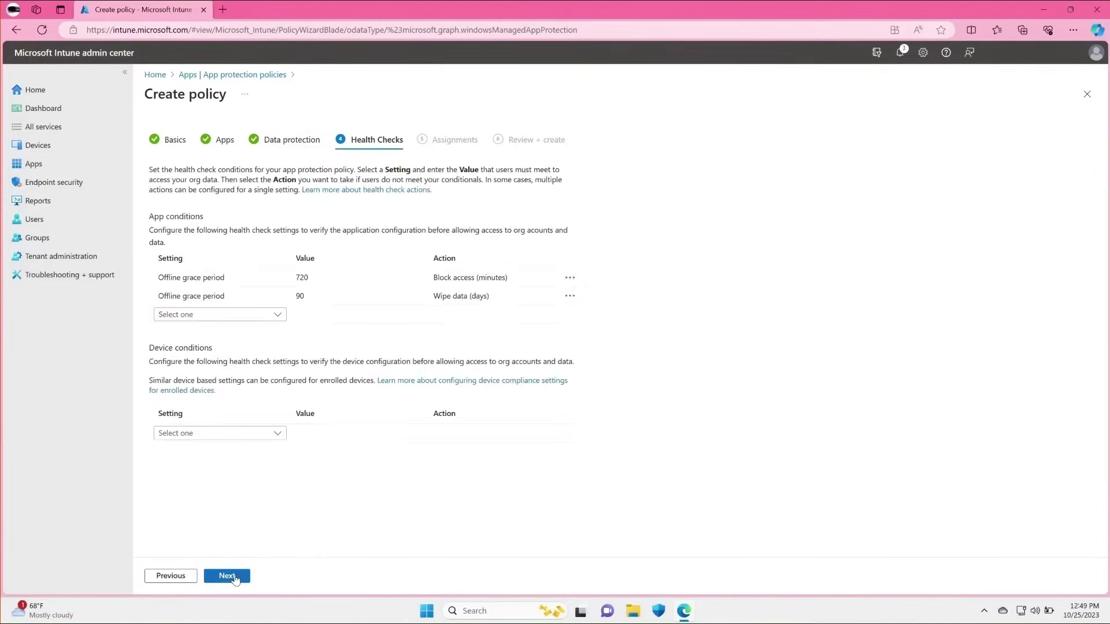
{"action": "left_click", "coordinate": [278, 315]}
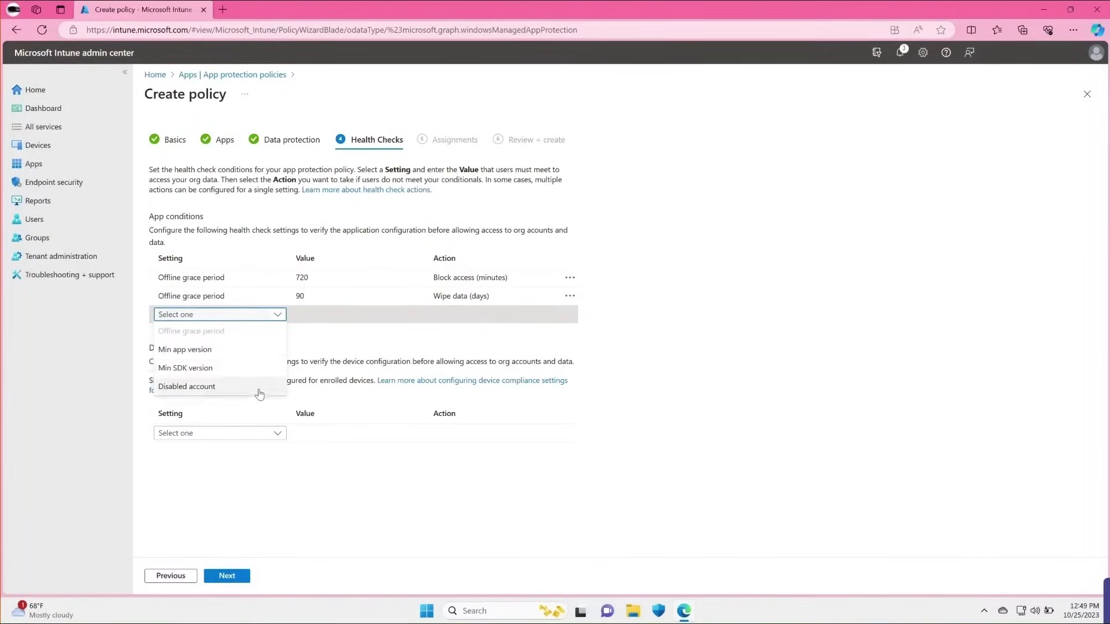
{"action": "left_click", "coordinate": [269, 498]}
{"action": "left_click", "coordinate": [278, 433]}
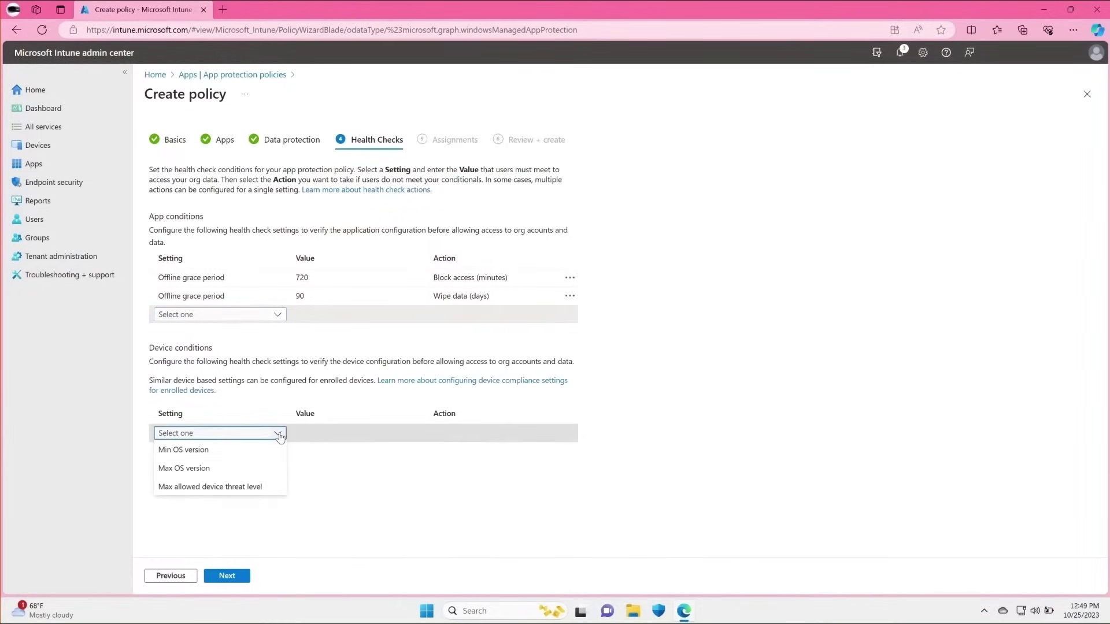
{"action": "left_click", "coordinate": [261, 488]}
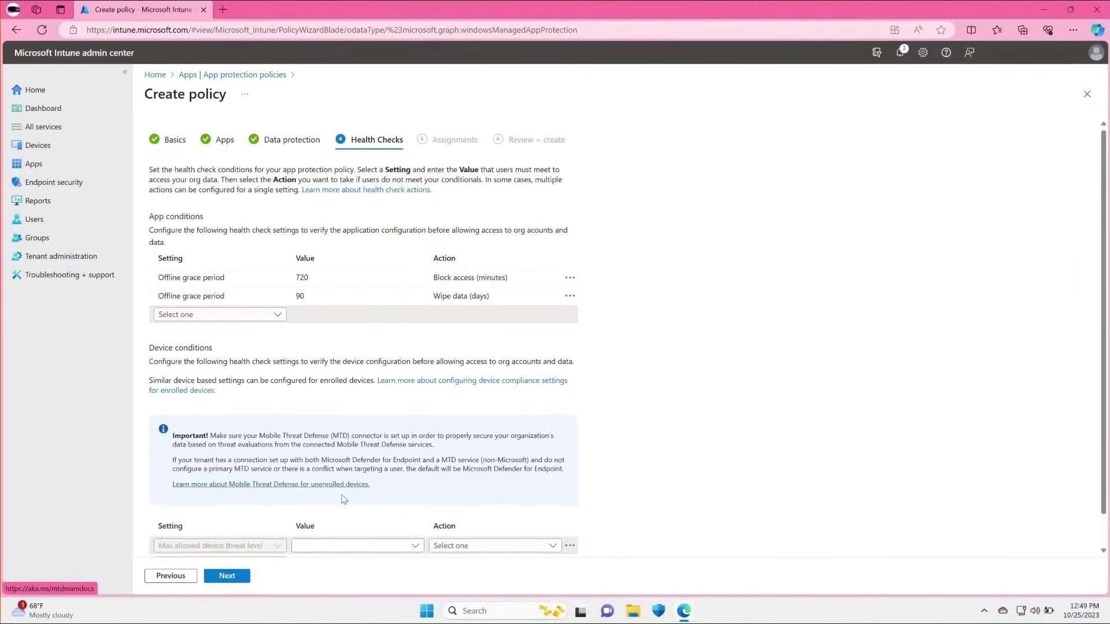
{"action": "scroll", "coordinate": [347, 496], "scroll_direction": "down", "scroll_amount": 1}
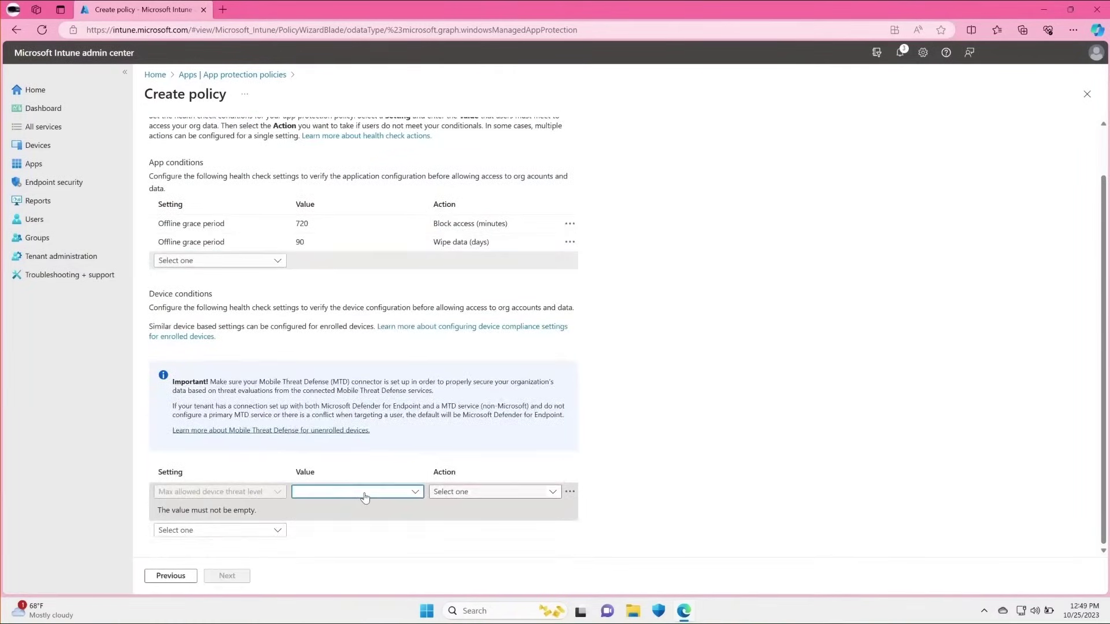
{"action": "left_click", "coordinate": [365, 496]}
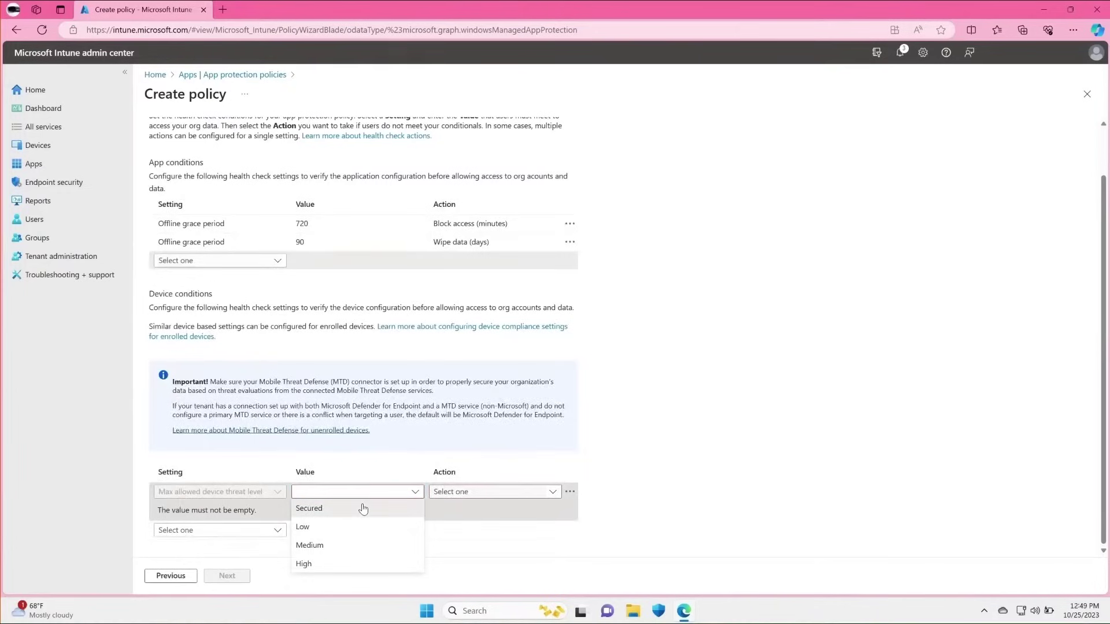
{"action": "left_click", "coordinate": [362, 508]}
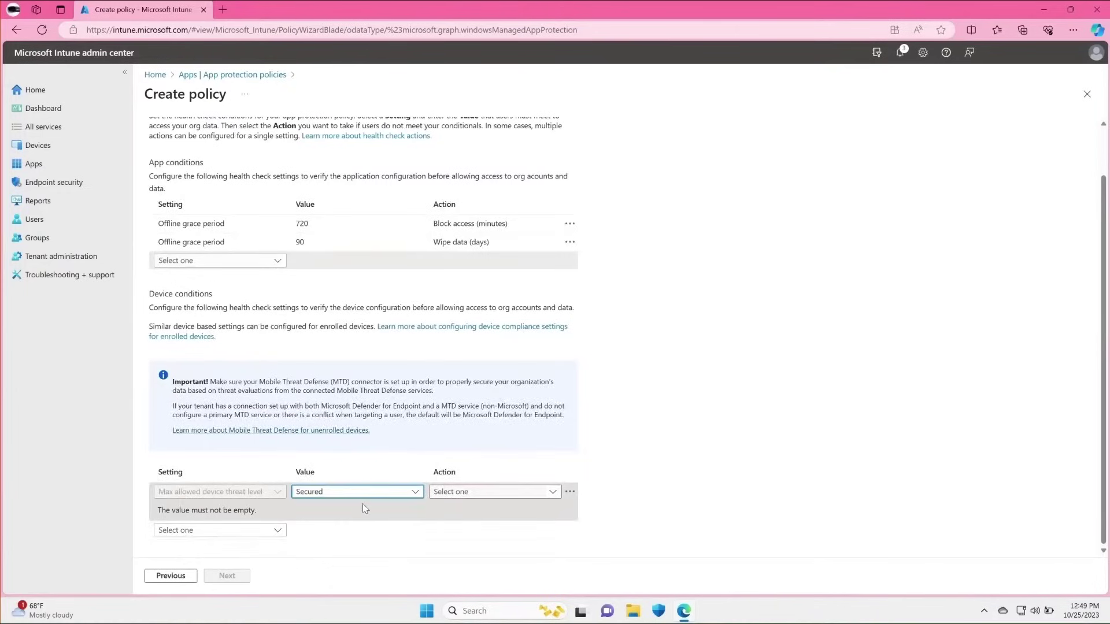
{"action": "left_click", "coordinate": [483, 495]}
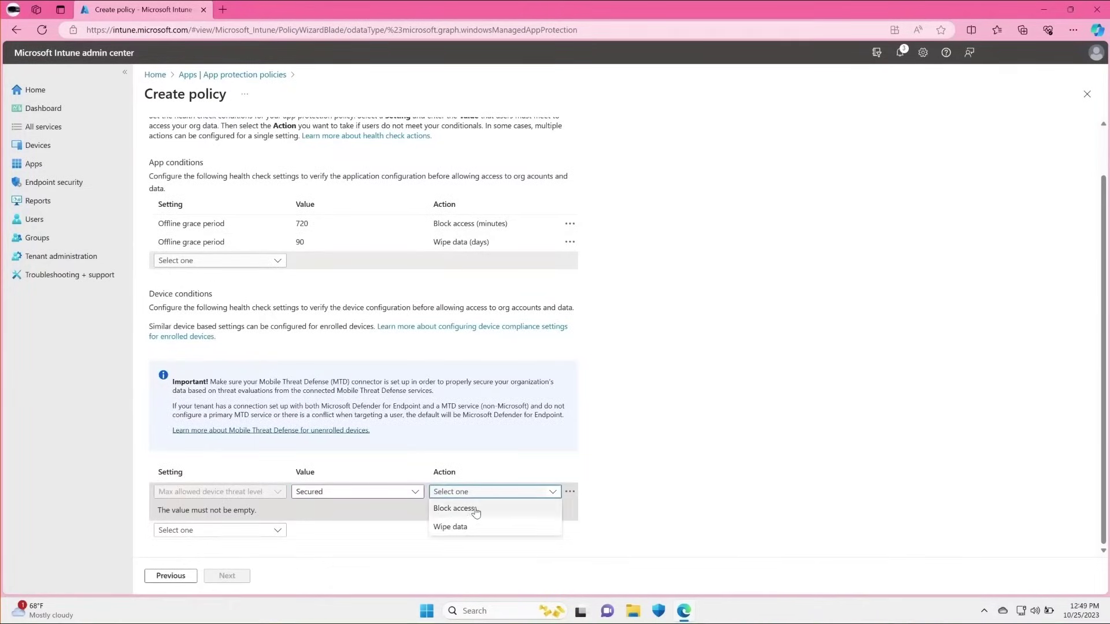
{"action": "left_click", "coordinate": [475, 510]}
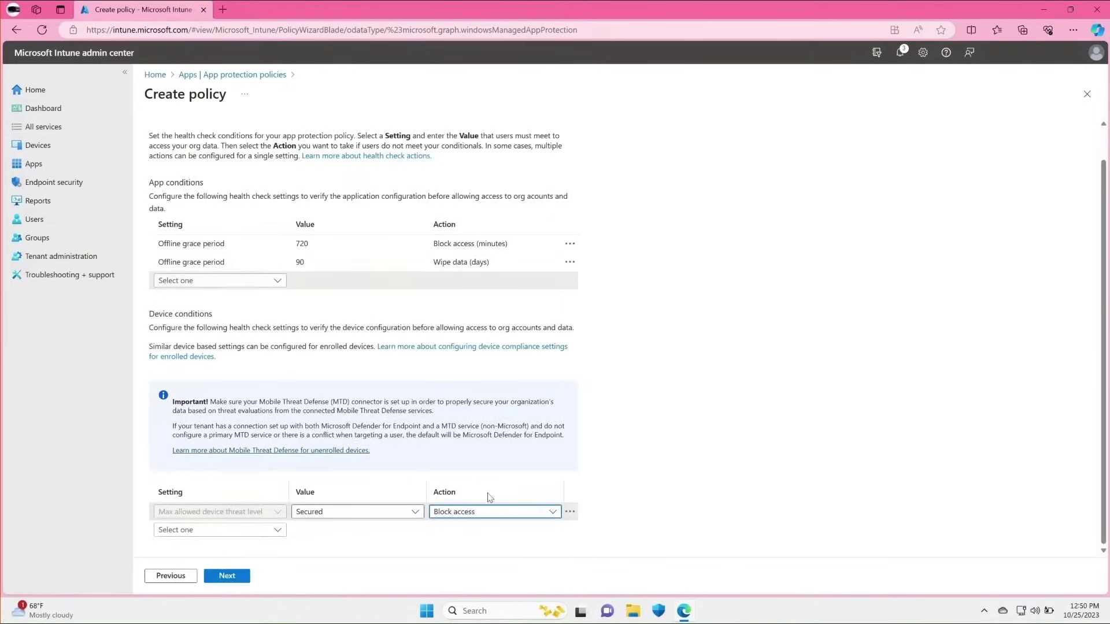
{"action": "left_click", "coordinate": [234, 578]}
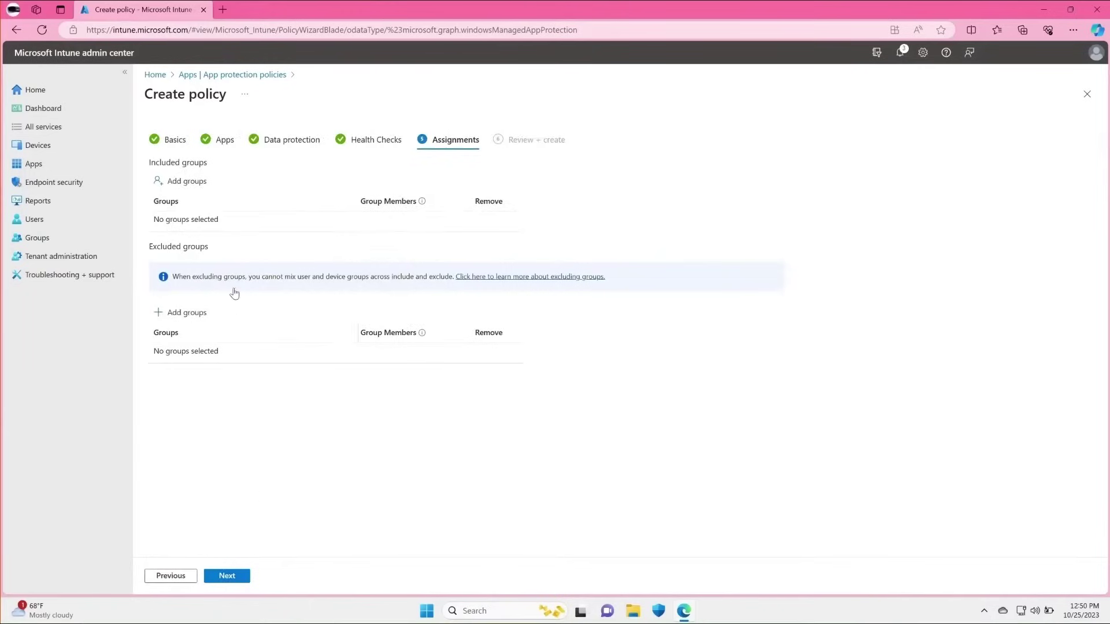
- Include the Windows MAM Group in the policy's assignments
{"action": "left_click", "coordinate": [186, 183]}
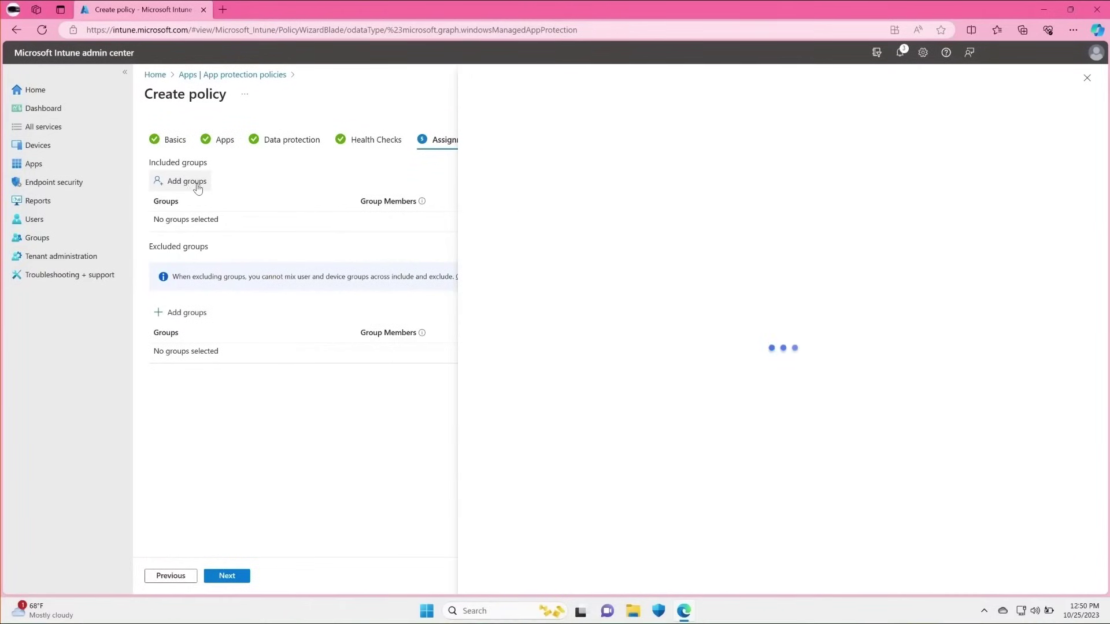
{"action": "left_click", "coordinate": [491, 258]}
{"action": "left_click", "coordinate": [489, 256]}
{"action": "left_click", "coordinate": [486, 259]}
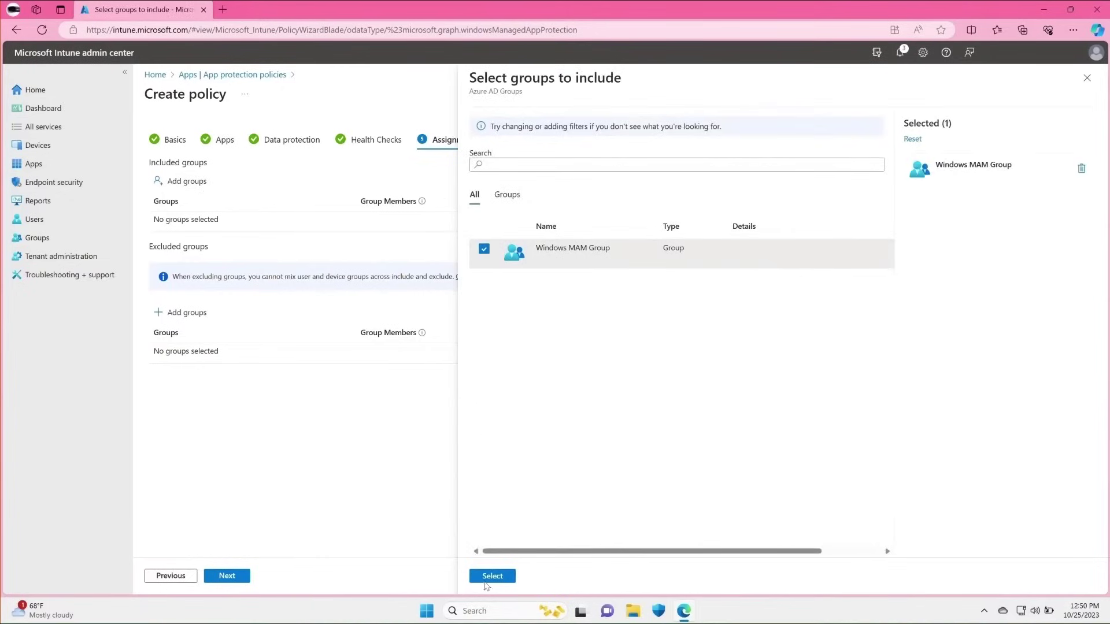
{"action": "left_click", "coordinate": [491, 577]}
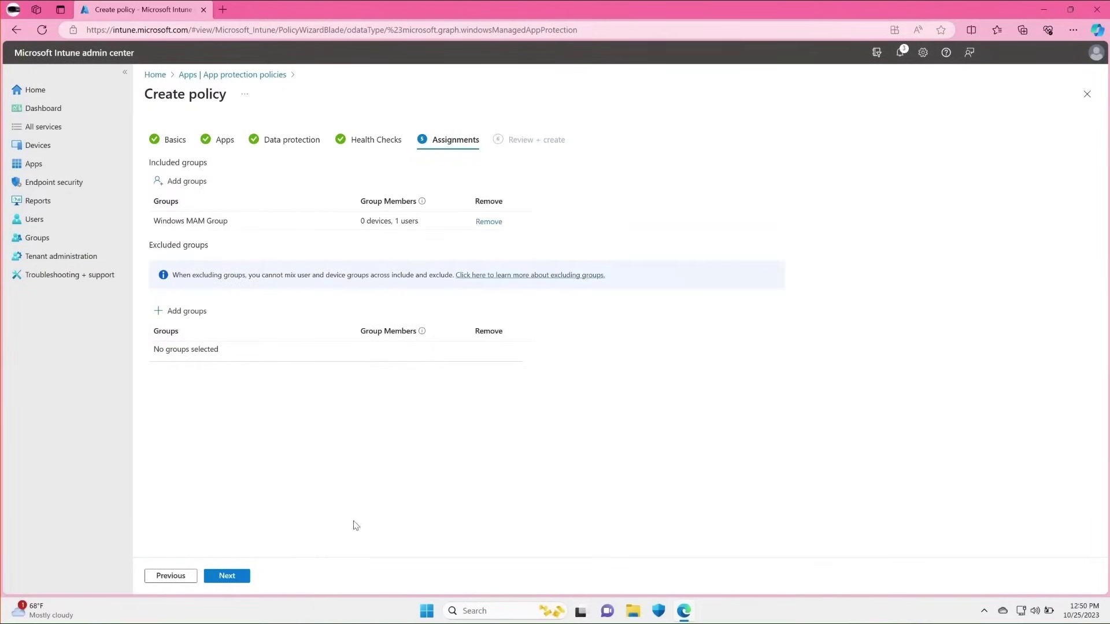
- Review and create the Windows MAM APP policy, then return to the home dashboard
{"action": "left_click", "coordinate": [227, 575]}
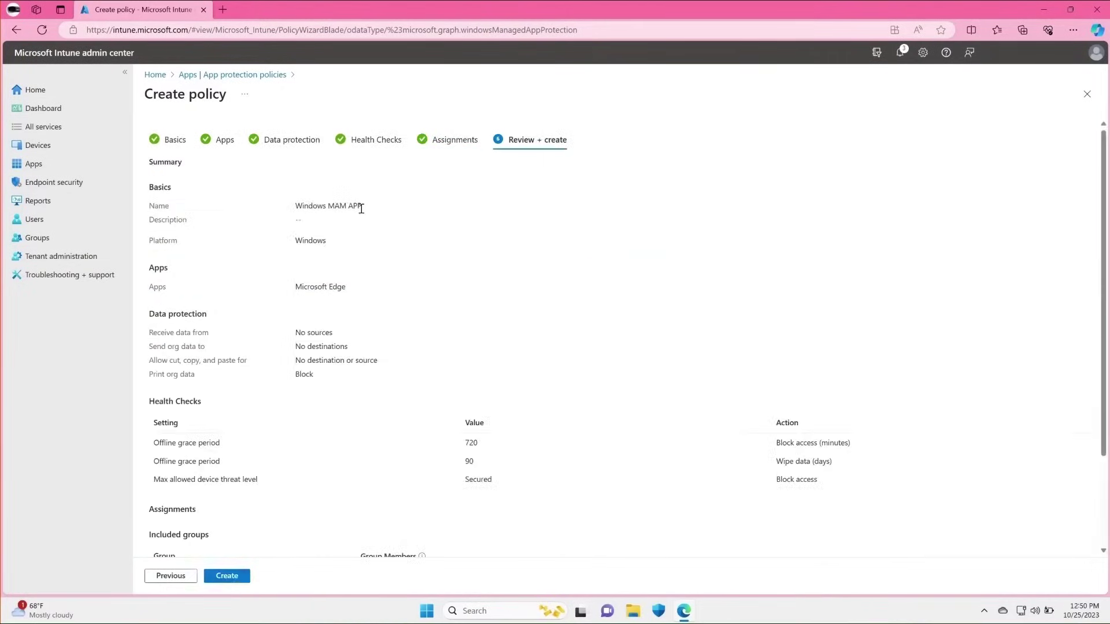
{"action": "scroll", "coordinate": [365, 216], "scroll_direction": "down", "scroll_amount": 2}
{"action": "left_click", "coordinate": [236, 580]}
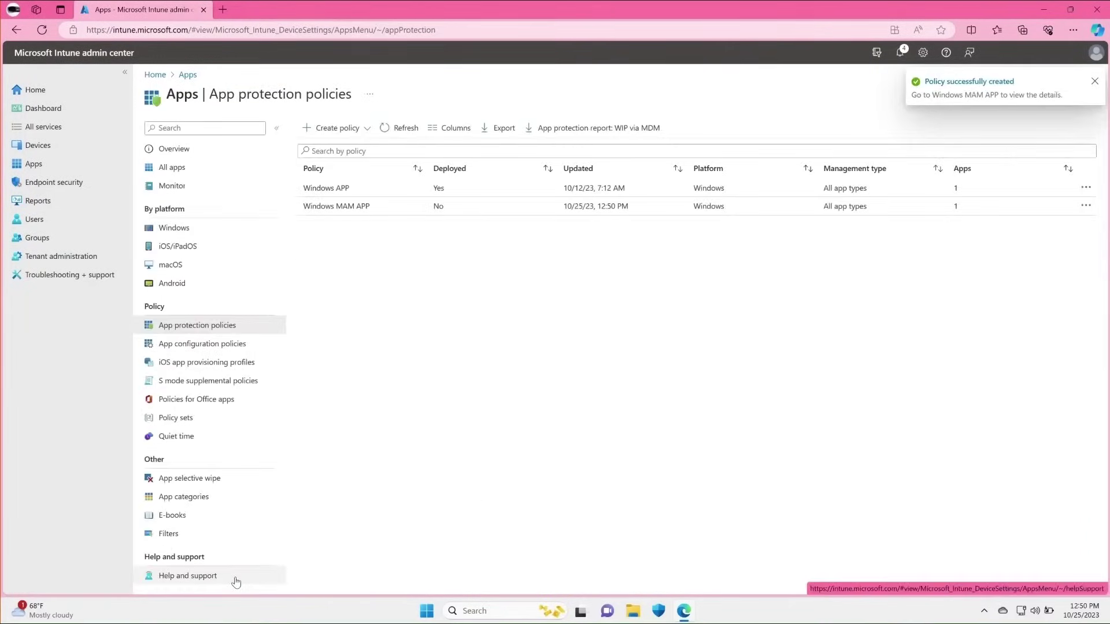
{"action": "left_click", "coordinate": [32, 91]}
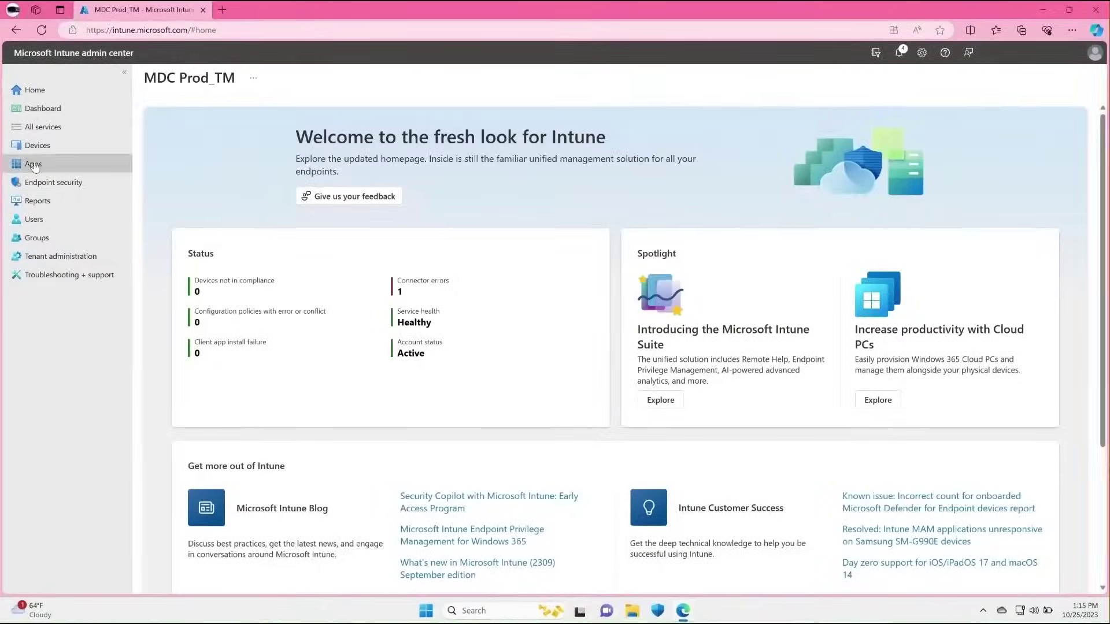
- Start a managed-apps configuration policy named 'Windows MAM ACP Edge'
{"action": "left_click", "coordinate": [33, 164]}
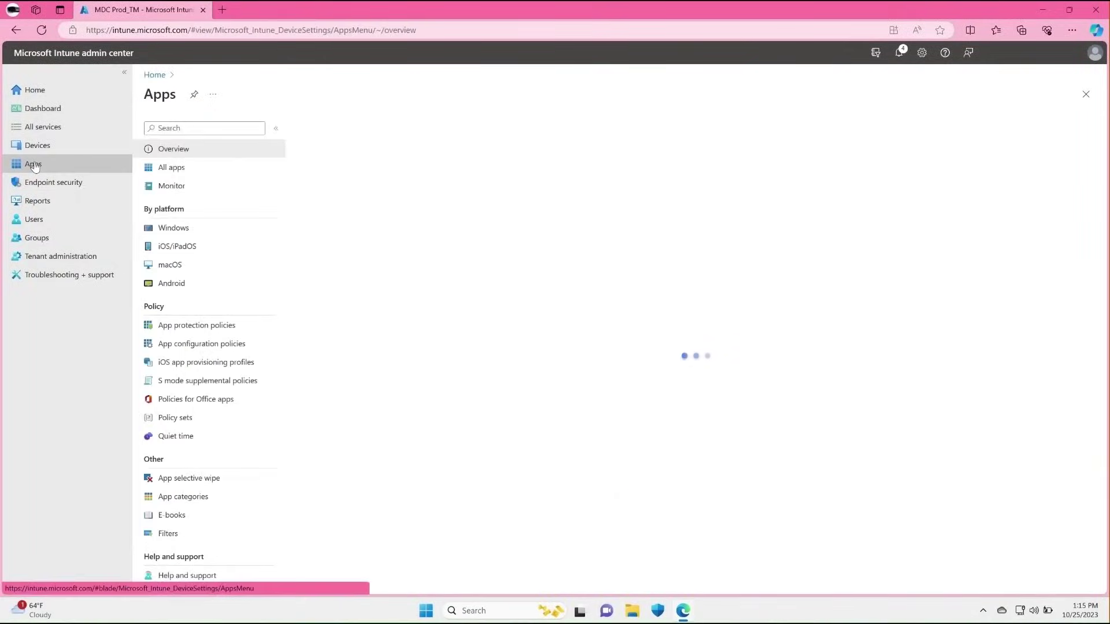
{"action": "left_click", "coordinate": [223, 344]}
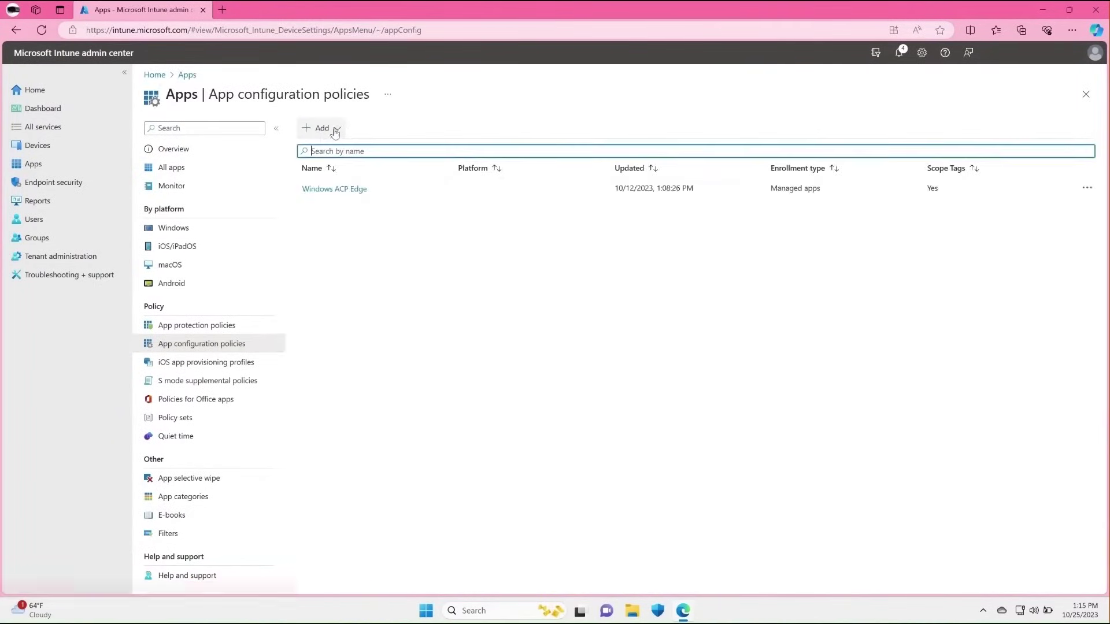
{"action": "left_click", "coordinate": [333, 128]}
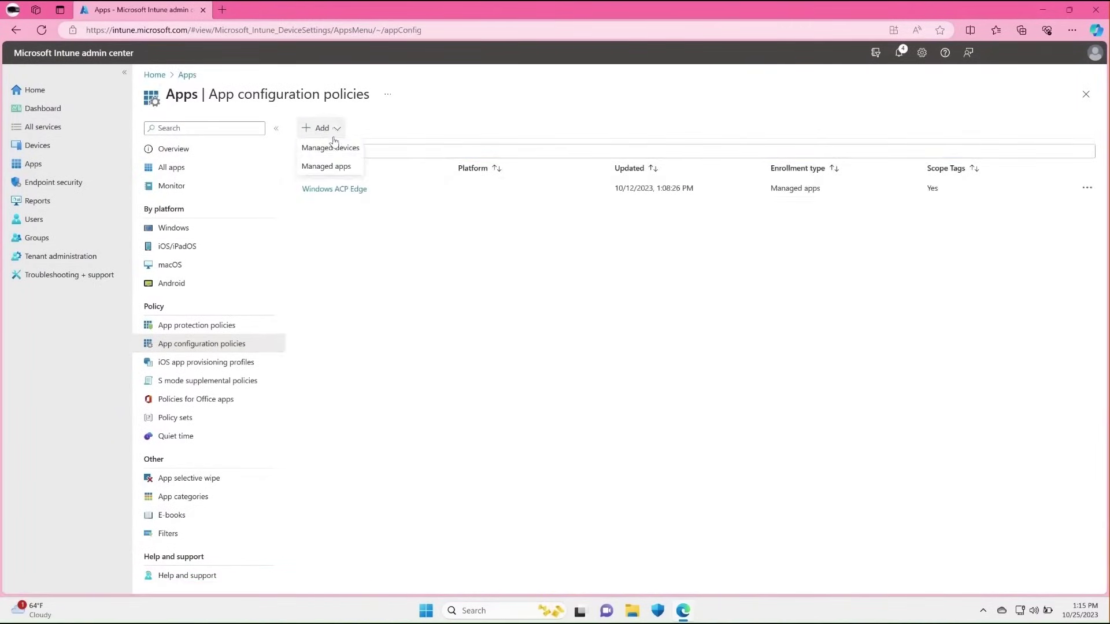
{"action": "left_click", "coordinate": [334, 168]}
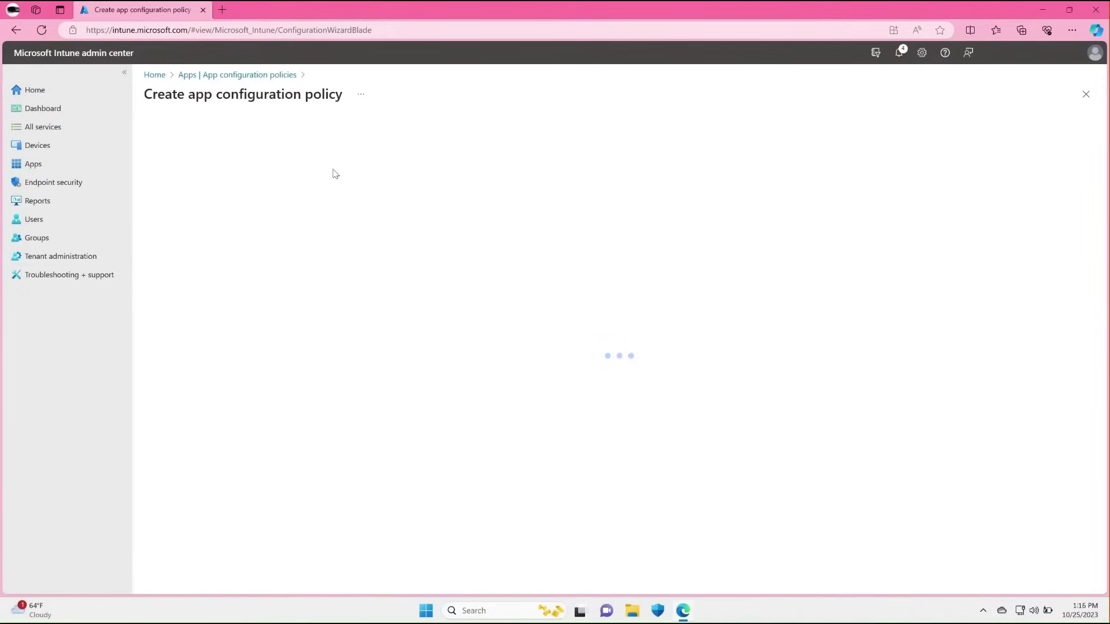
{"action": "left_click", "coordinate": [357, 163]}
{"action": "type", "text": "Windows MAM ACP Edge"}
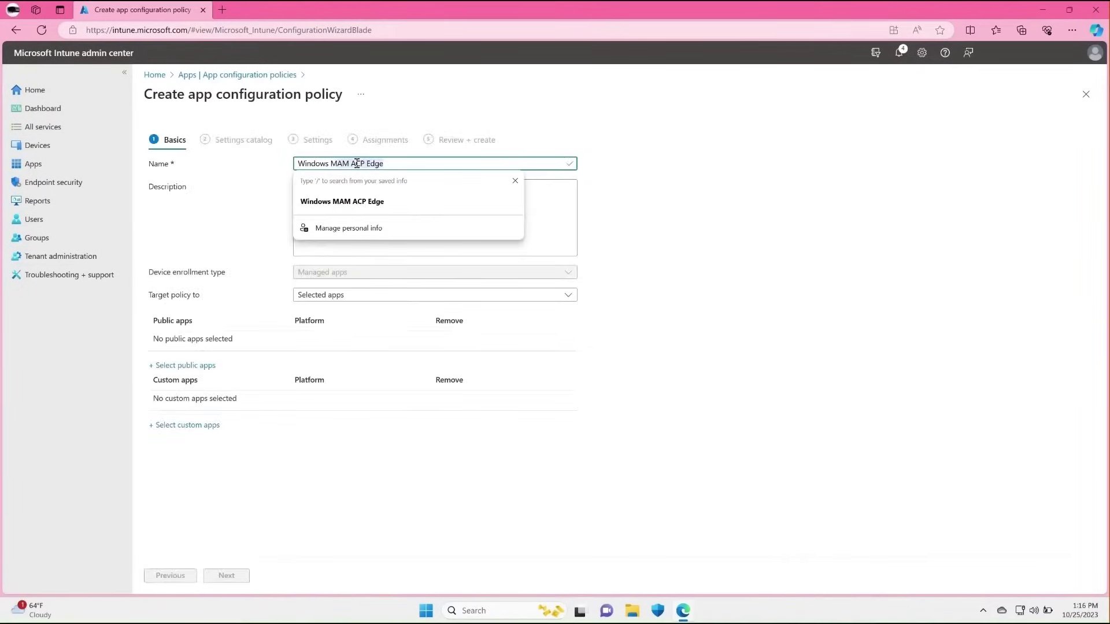
{"action": "left_click", "coordinate": [347, 248]}
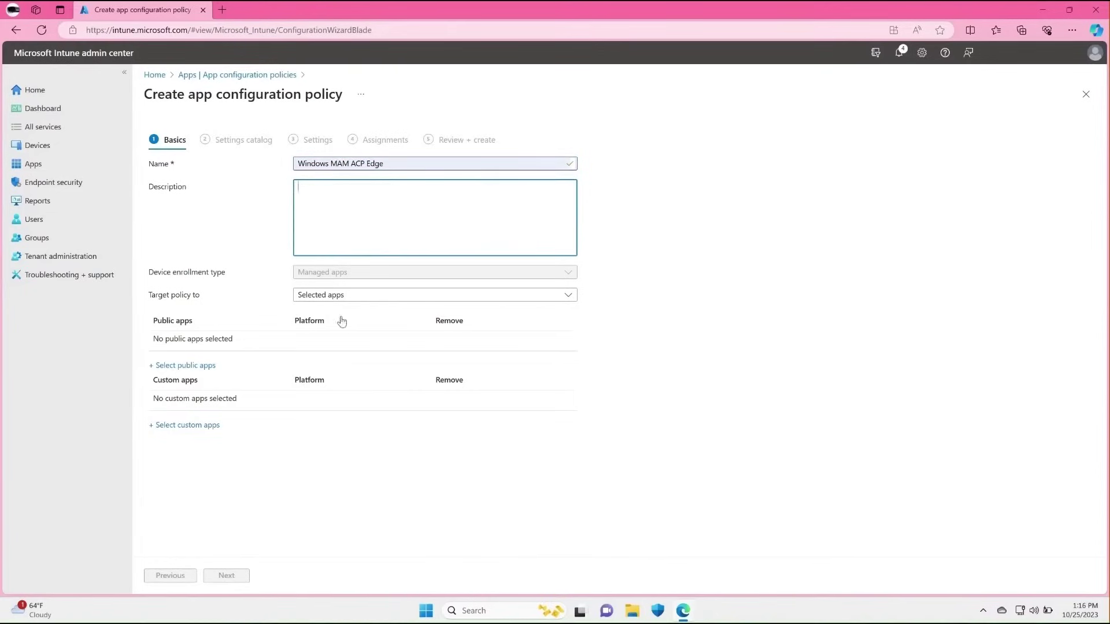
- Target the public app Microsoft Edge for Windows and continue to the settings catalog
{"action": "left_click", "coordinate": [213, 365]}
{"action": "type", "text": "Ed"}
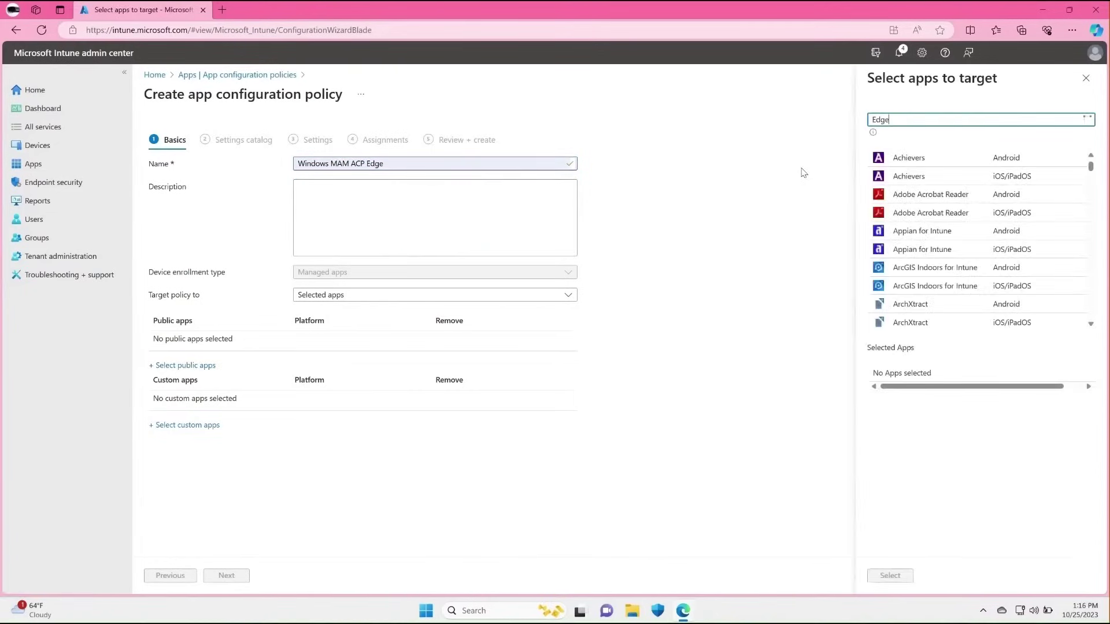
{"action": "type", "text": "ge"}
{"action": "left_click", "coordinate": [915, 211]}
{"action": "left_click", "coordinate": [887, 575]}
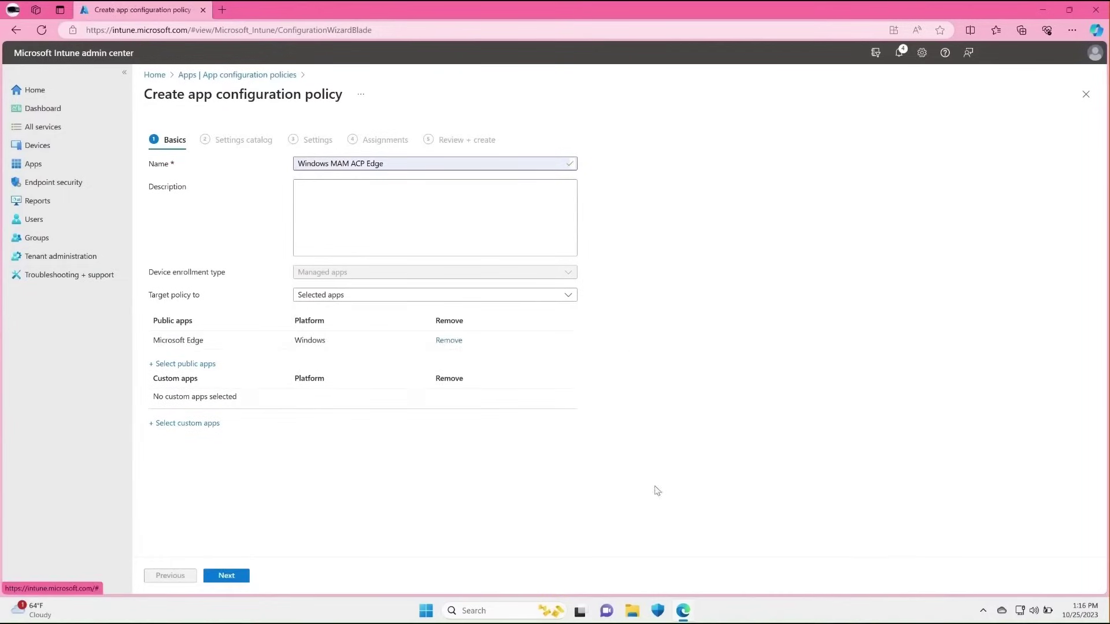
{"action": "left_click", "coordinate": [226, 575]}
- Add the Edge settings for home page URL, new tab page URL and Hide App Launcher
{"action": "left_click", "coordinate": [179, 301]}
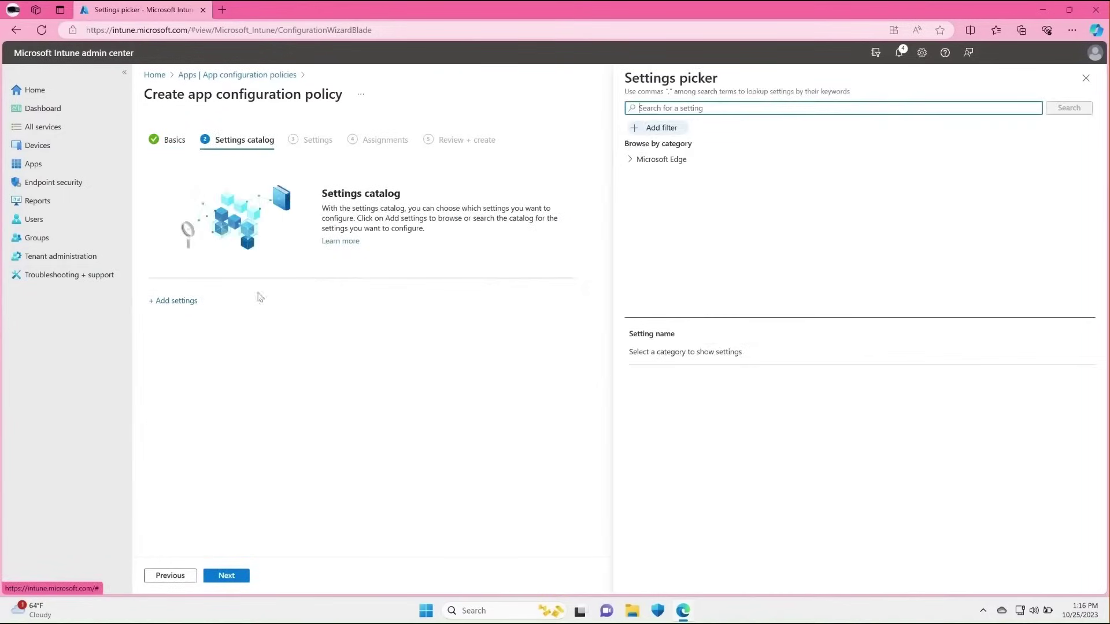
{"action": "left_click", "coordinate": [680, 109]}
{"action": "type", "text": "home page"}
{"action": "left_click", "coordinate": [1067, 108]}
{"action": "left_click", "coordinate": [743, 175]}
{"action": "scroll", "coordinate": [751, 439], "scroll_direction": "down", "scroll_amount": 2}
{"action": "left_click", "coordinate": [637, 420]}
{"action": "scroll", "coordinate": [636, 423], "scroll_direction": "down", "scroll_amount": 2}
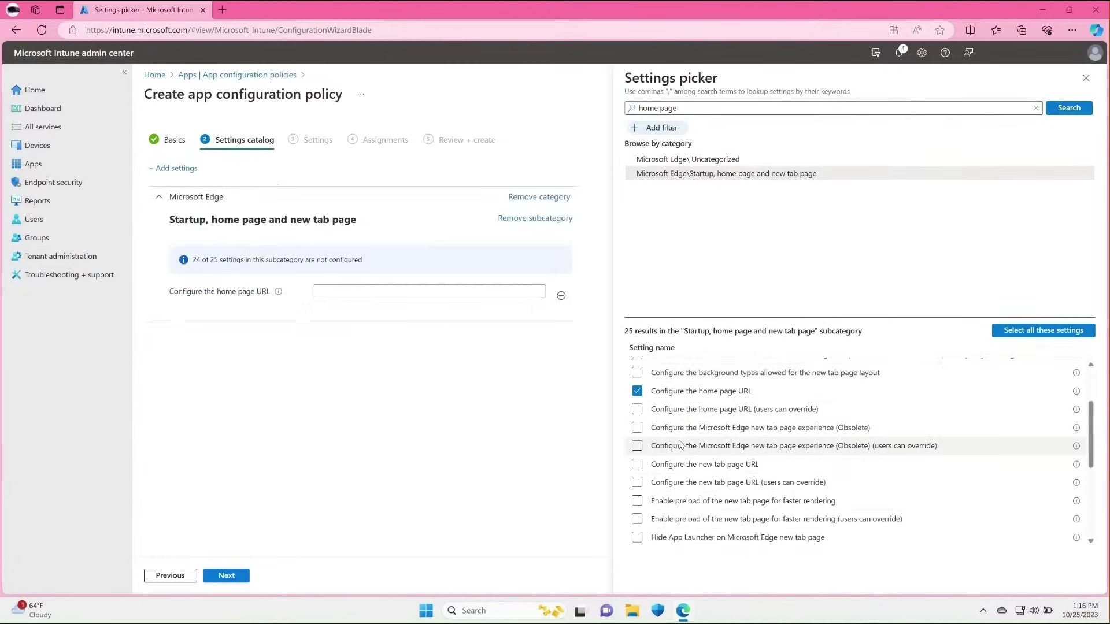
{"action": "scroll", "coordinate": [638, 448], "scroll_direction": "down", "scroll_amount": 1}
{"action": "left_click", "coordinate": [638, 437]}
{"action": "scroll", "coordinate": [647, 456], "scroll_direction": "down", "scroll_amount": 1}
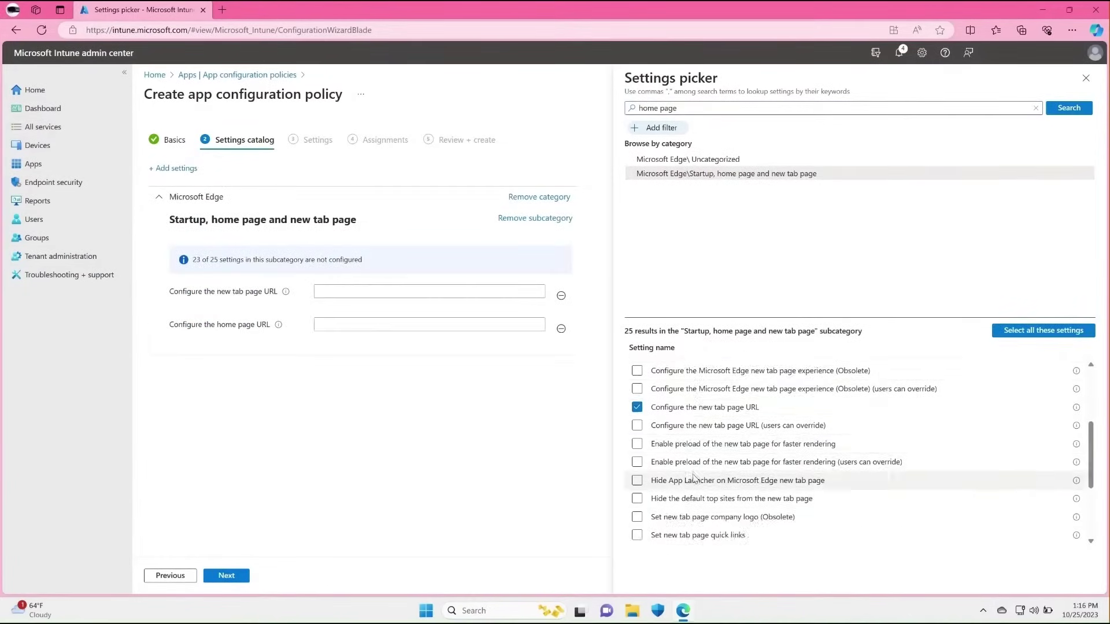
{"action": "left_click", "coordinate": [637, 480]}
{"action": "left_click", "coordinate": [1086, 78]}
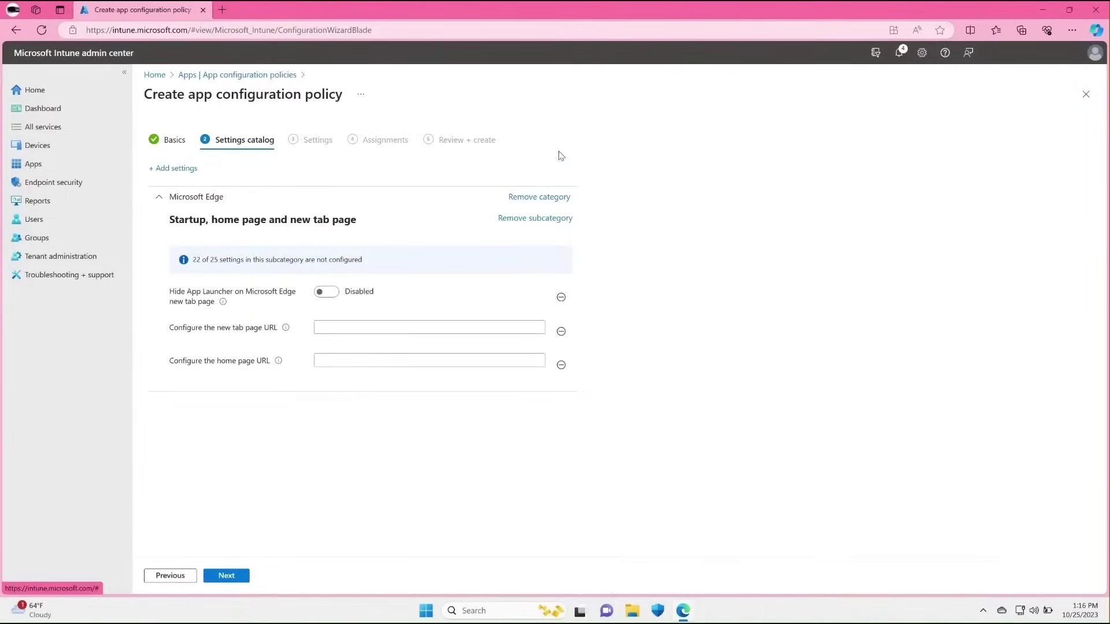
{"action": "left_click", "coordinate": [325, 293]}
{"action": "left_click", "coordinate": [338, 325]}
{"action": "type", "text": "www.microsoft.com"}
{"action": "left_click", "coordinate": [337, 362]}
- Finish the home page URL entry, assign Windows MAM Group, and reach Review + create
{"action": "type", "text": "www.bing.com"}
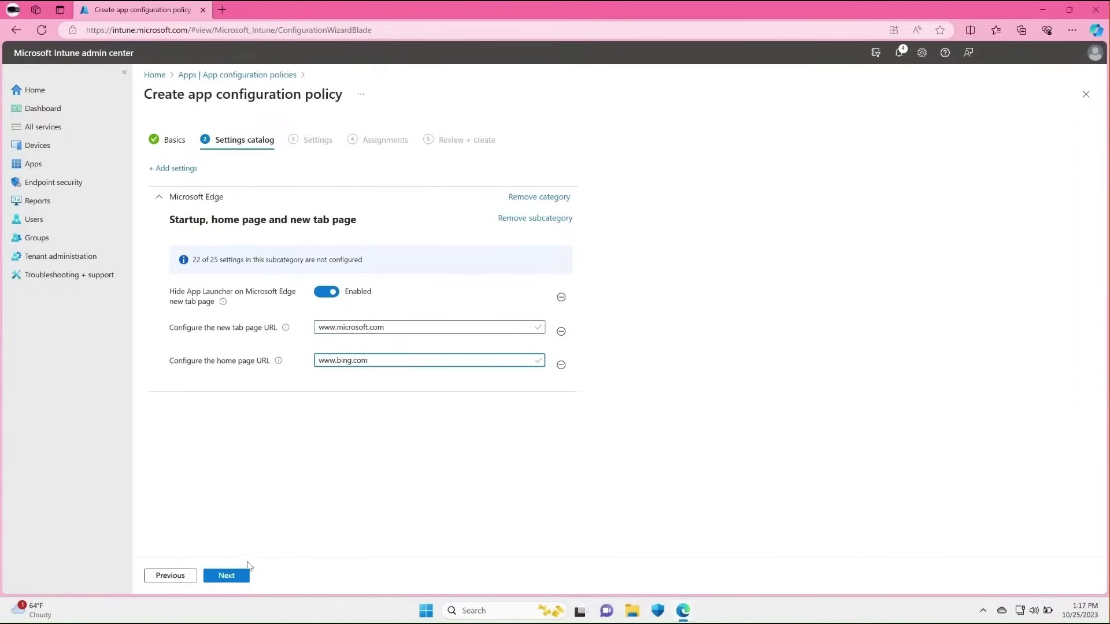
{"action": "left_click", "coordinate": [238, 575]}
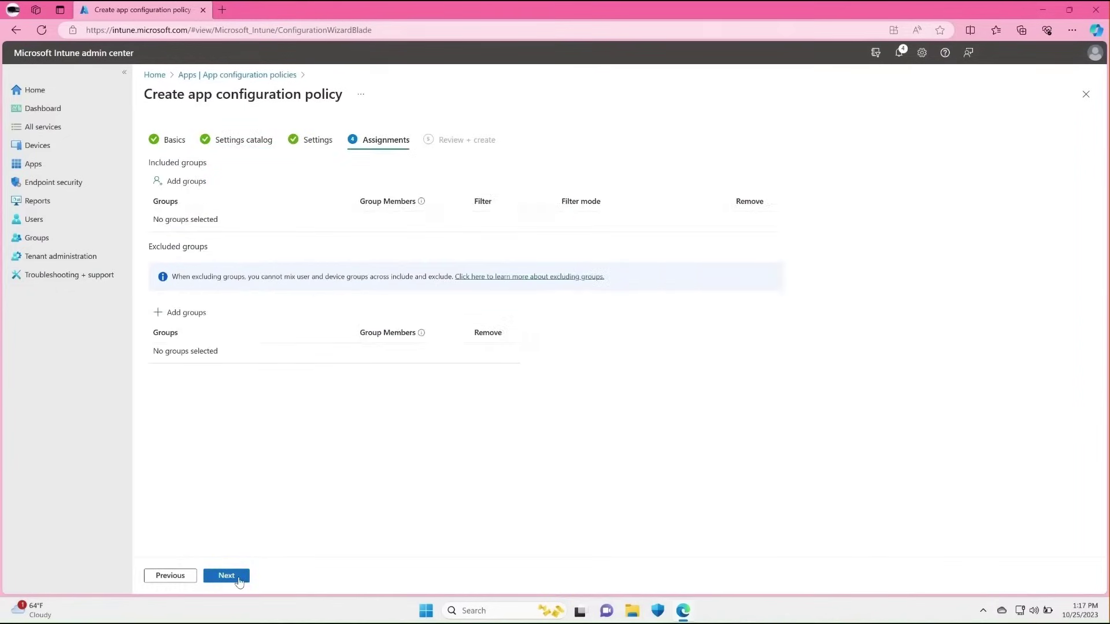
{"action": "left_click", "coordinate": [190, 184]}
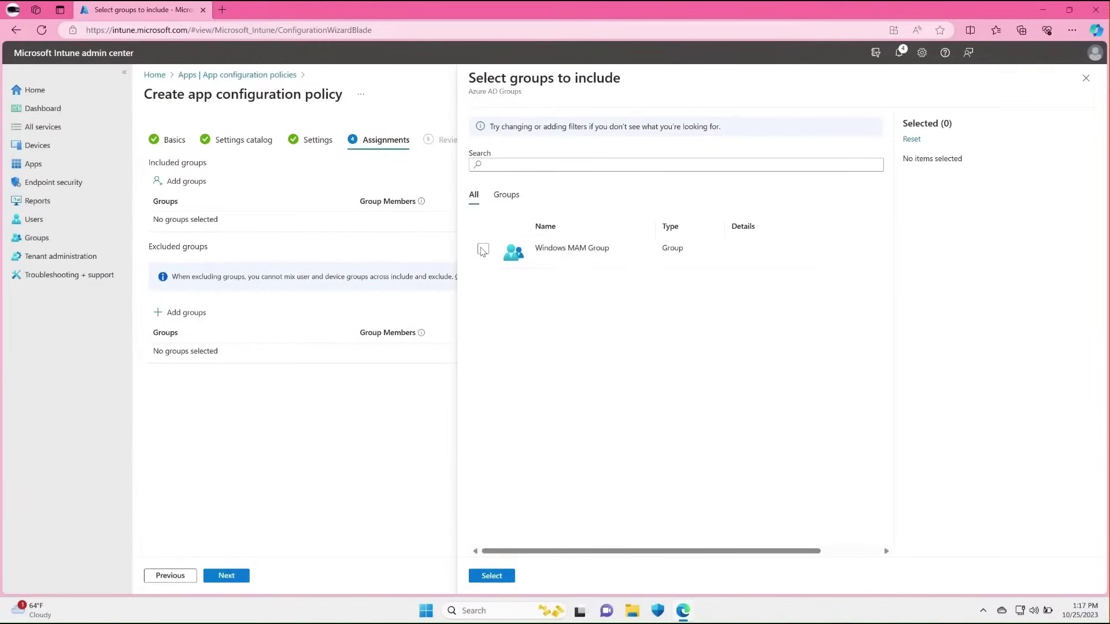
{"action": "left_click", "coordinate": [483, 250]}
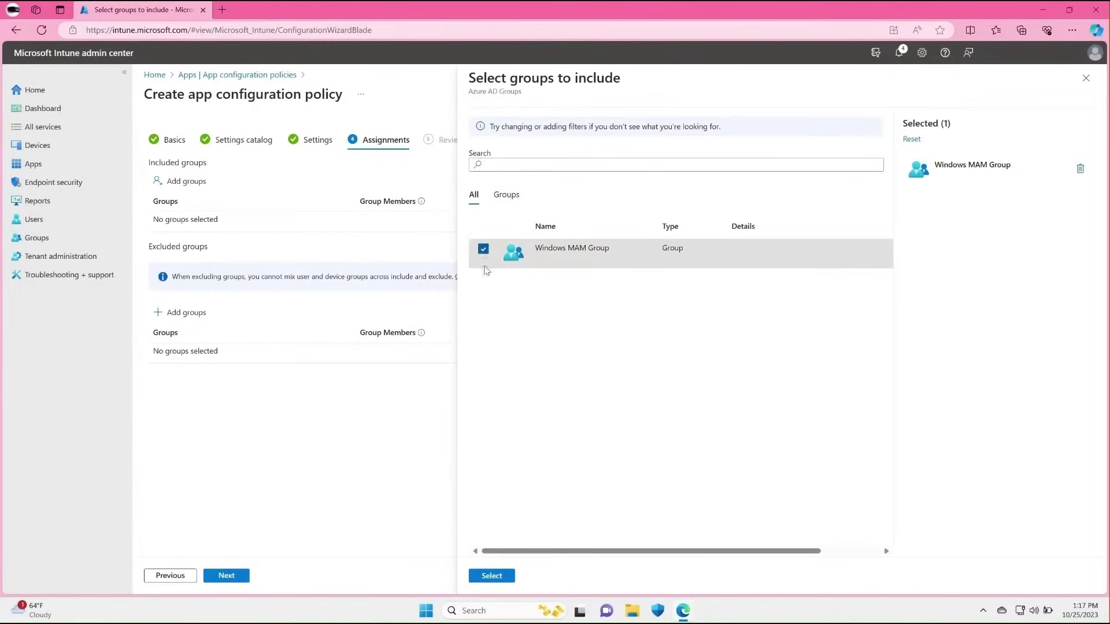
{"action": "left_click", "coordinate": [491, 576]}
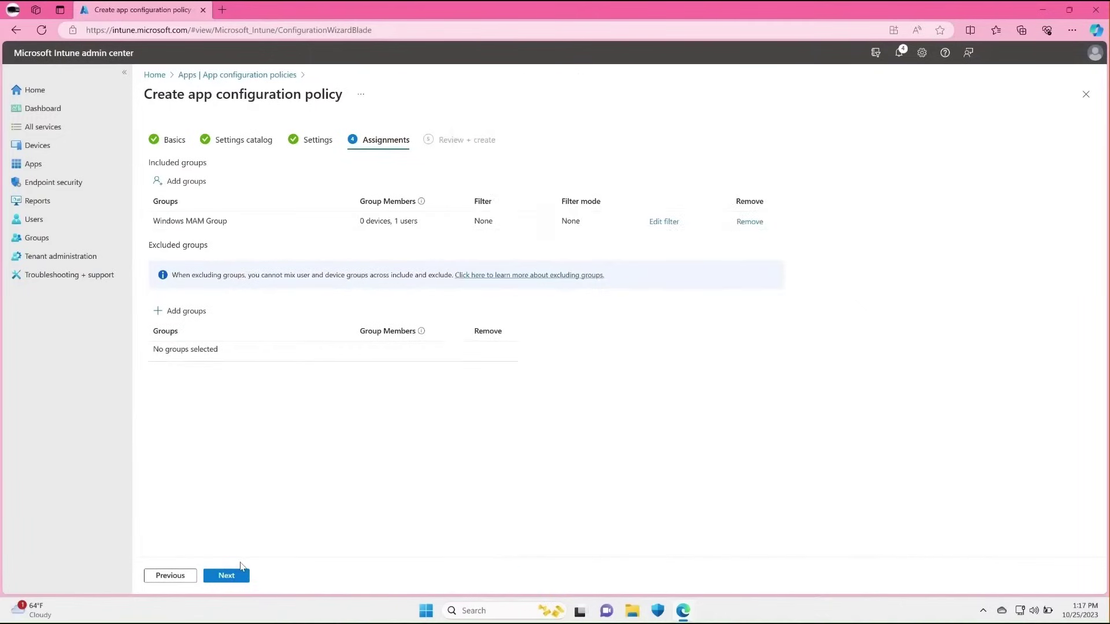
{"action": "left_click", "coordinate": [237, 574]}
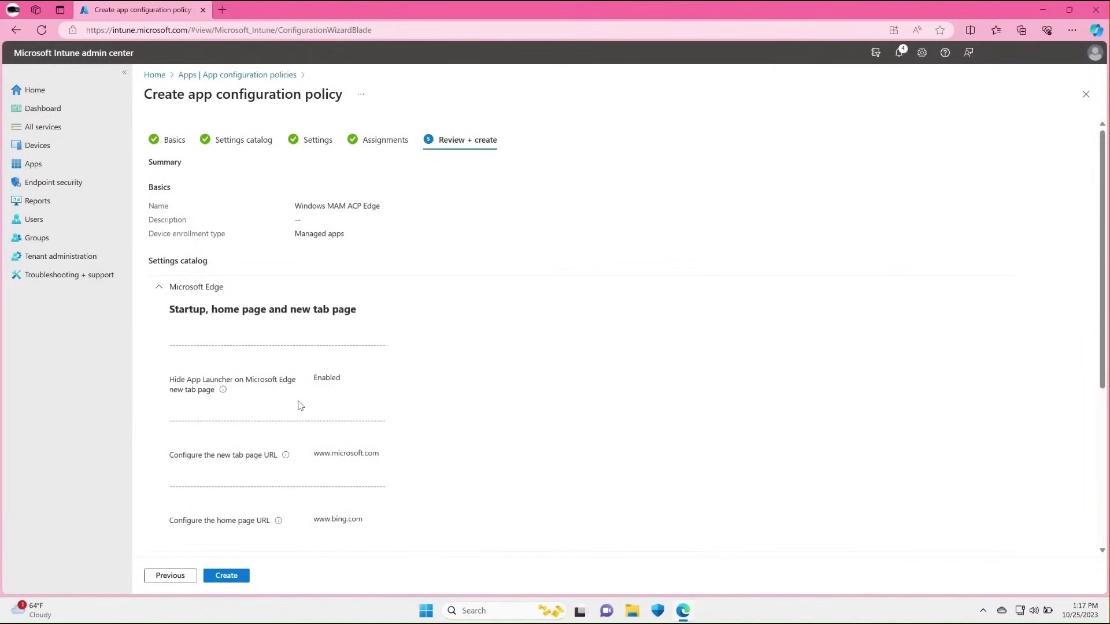
- Review the Windows MAM ACP Edge configuration summary and create the policy
{"action": "scroll", "coordinate": [301, 406], "scroll_direction": "down", "scroll_amount": 5}
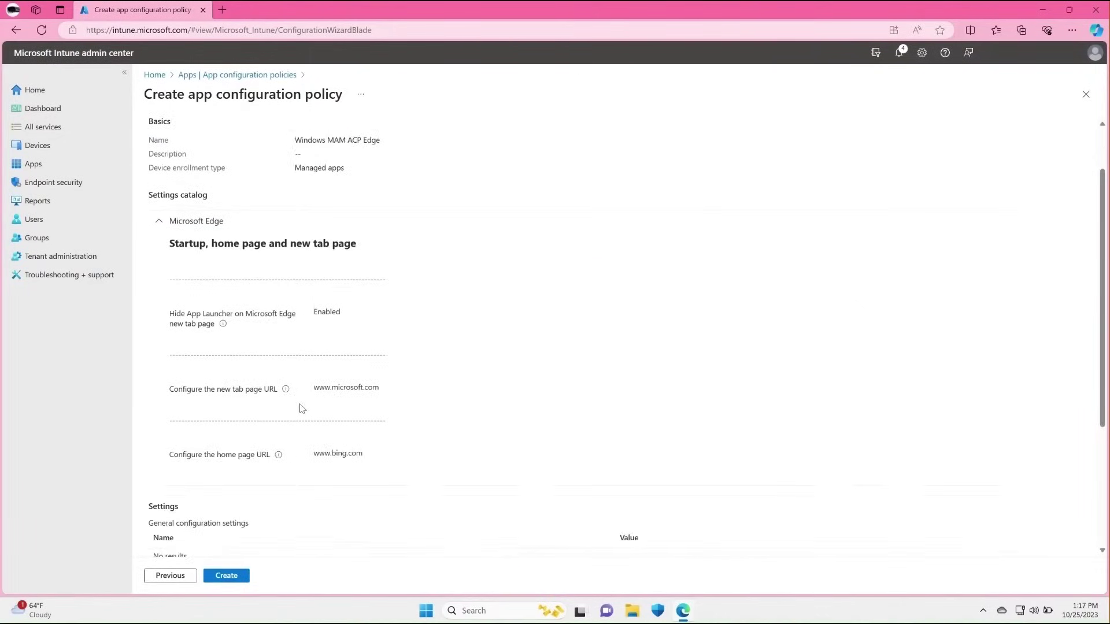
{"action": "left_click", "coordinate": [227, 577]}
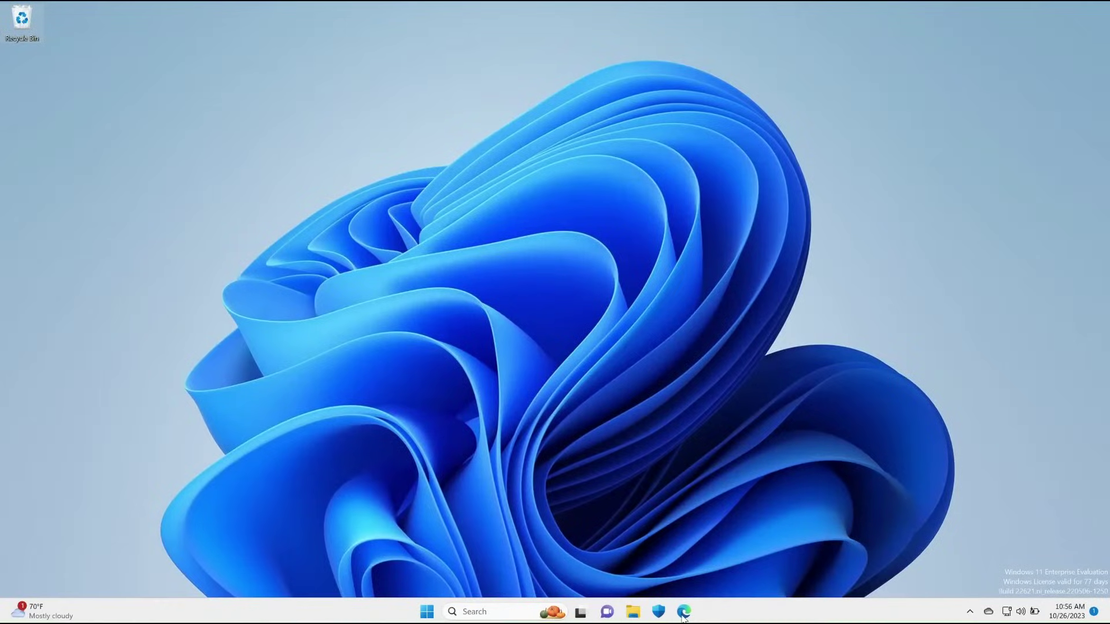
{"action": "left_click", "coordinate": [684, 612]}
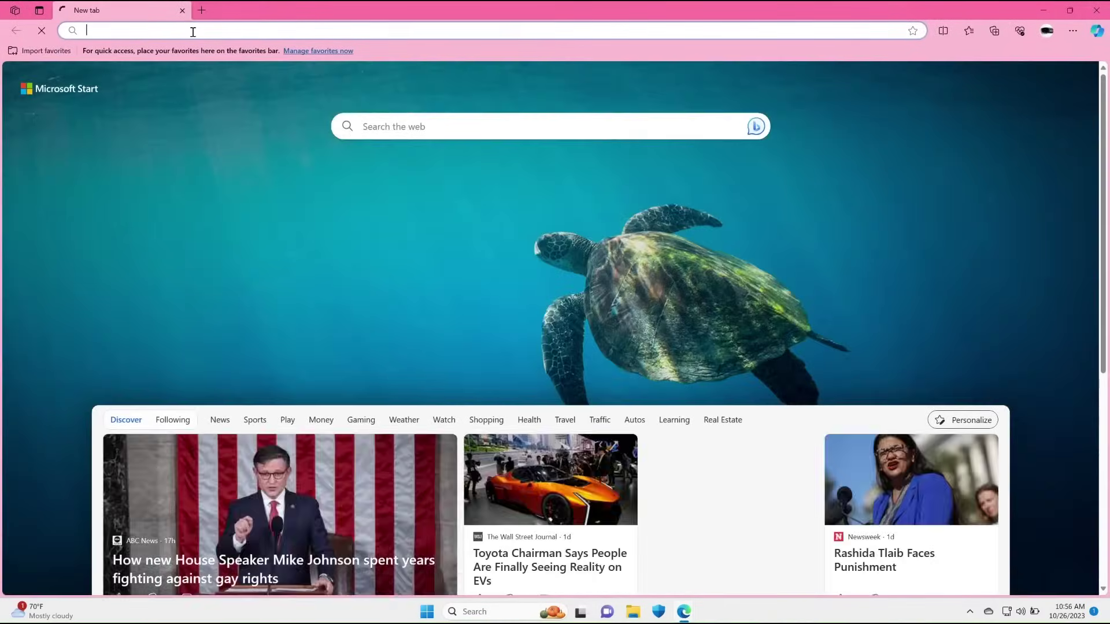
{"action": "type", "text": "office.com"}
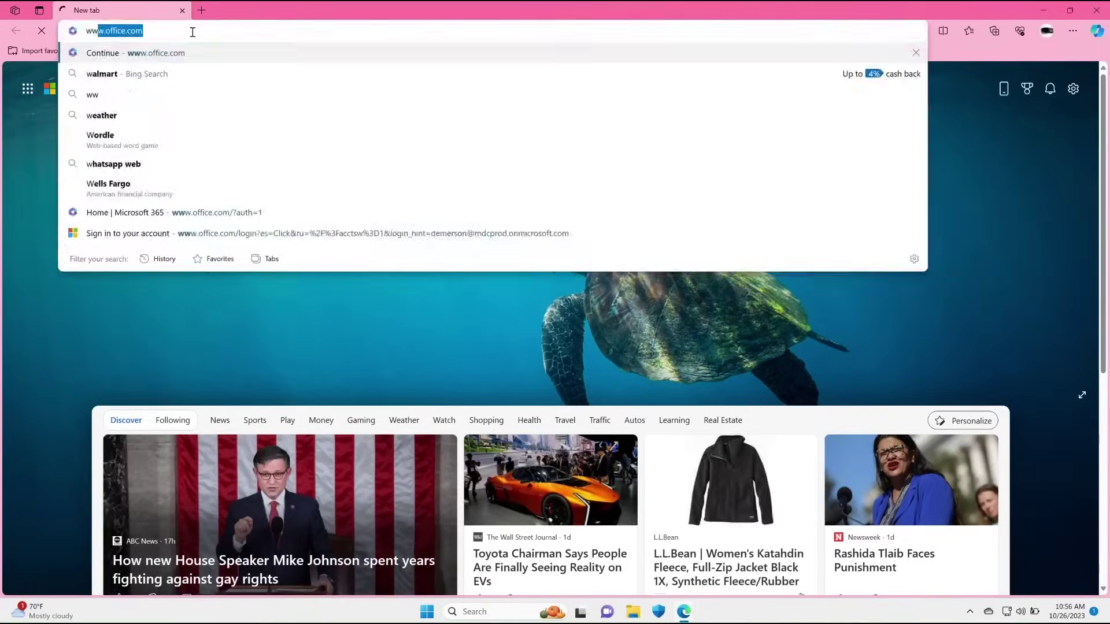
{"action": "key", "text": "Return"}
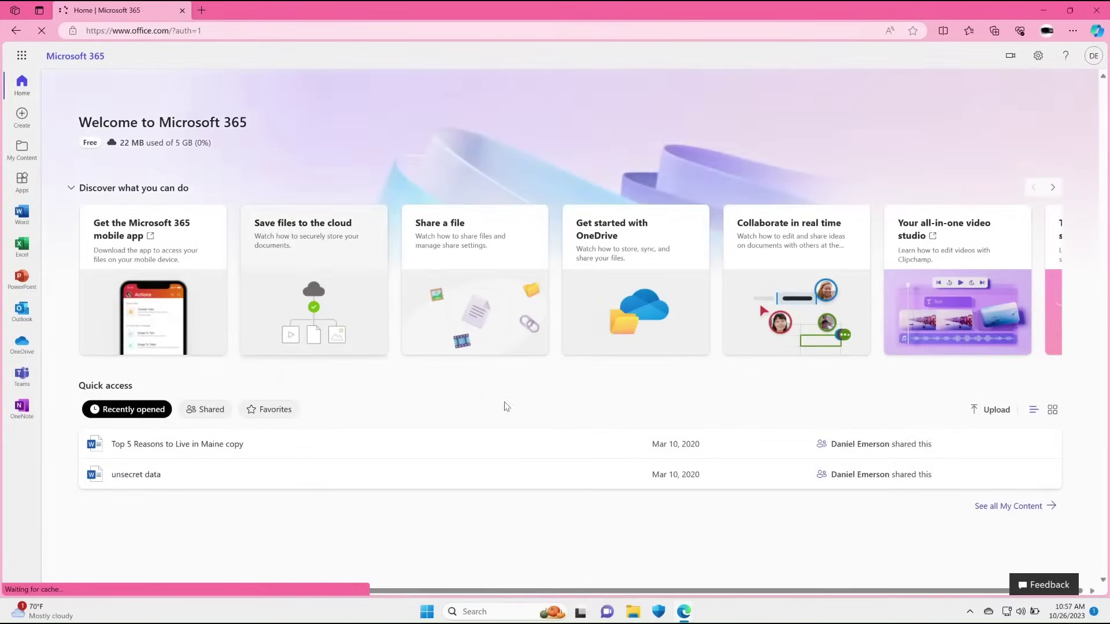
{"action": "left_click", "coordinate": [1095, 58]}
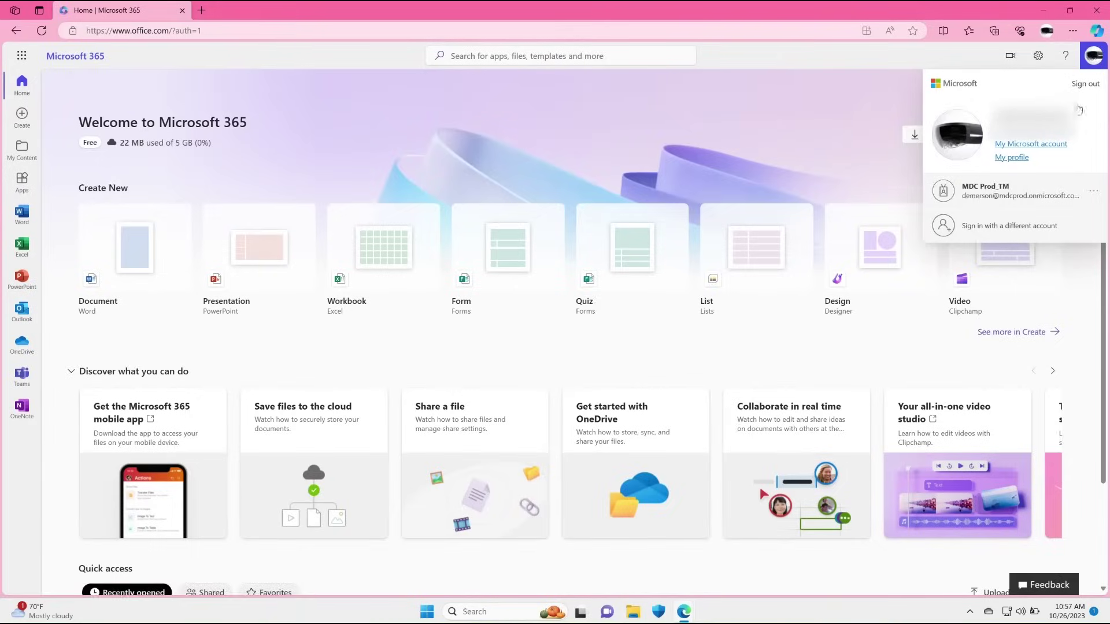
{"action": "left_click", "coordinate": [988, 214]}
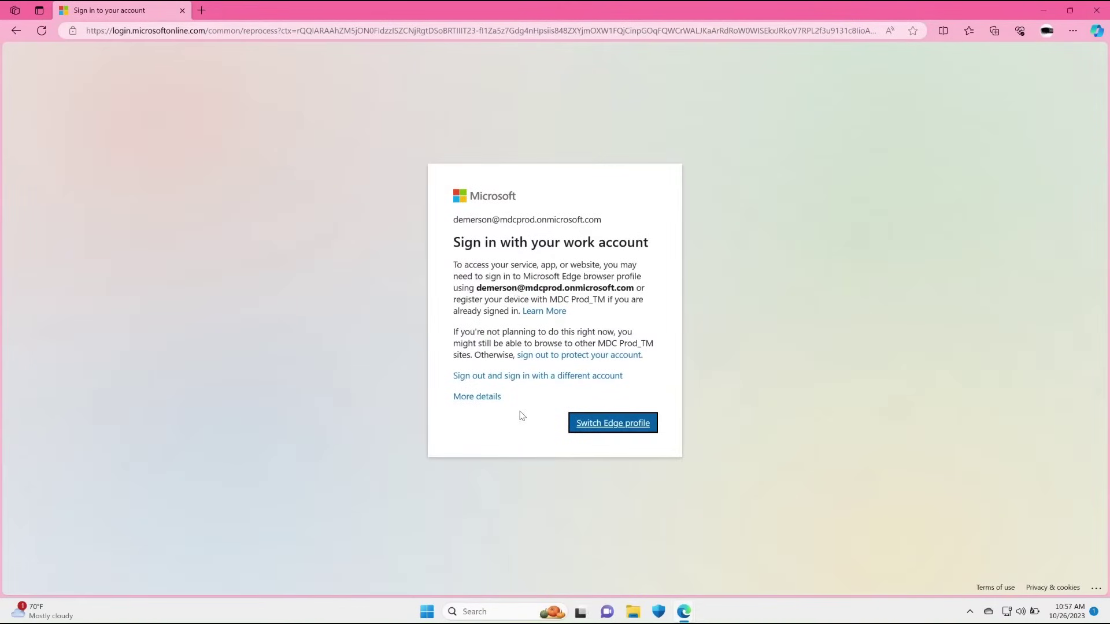
- Switch to a new Edge work profile by signing in with the work account password and staying signed in
{"action": "left_click", "coordinate": [603, 425]}
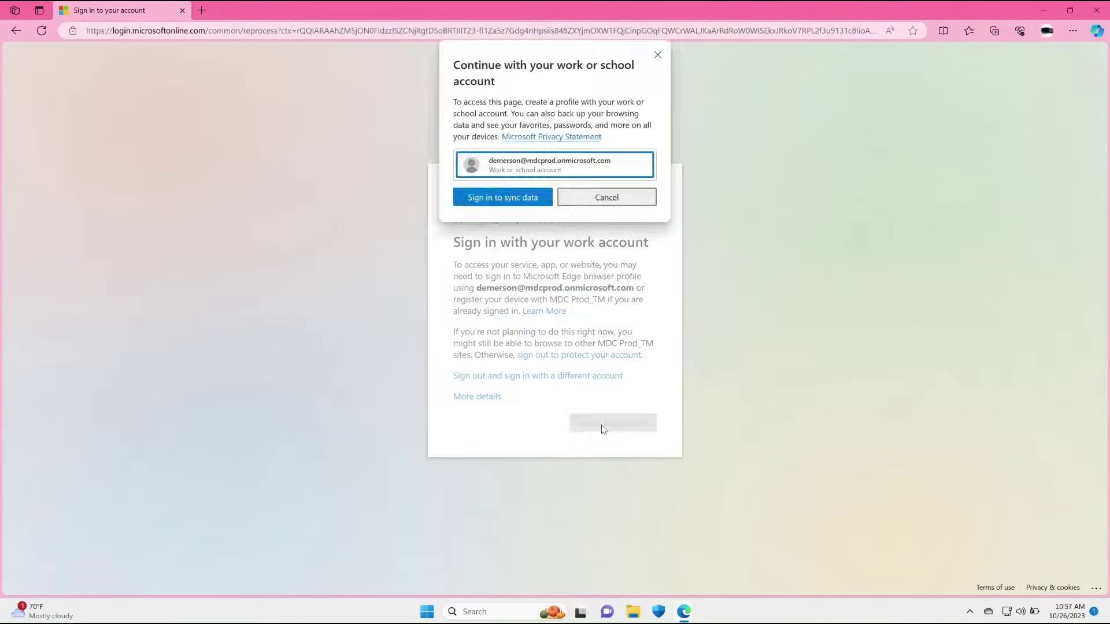
{"action": "left_click", "coordinate": [513, 198]}
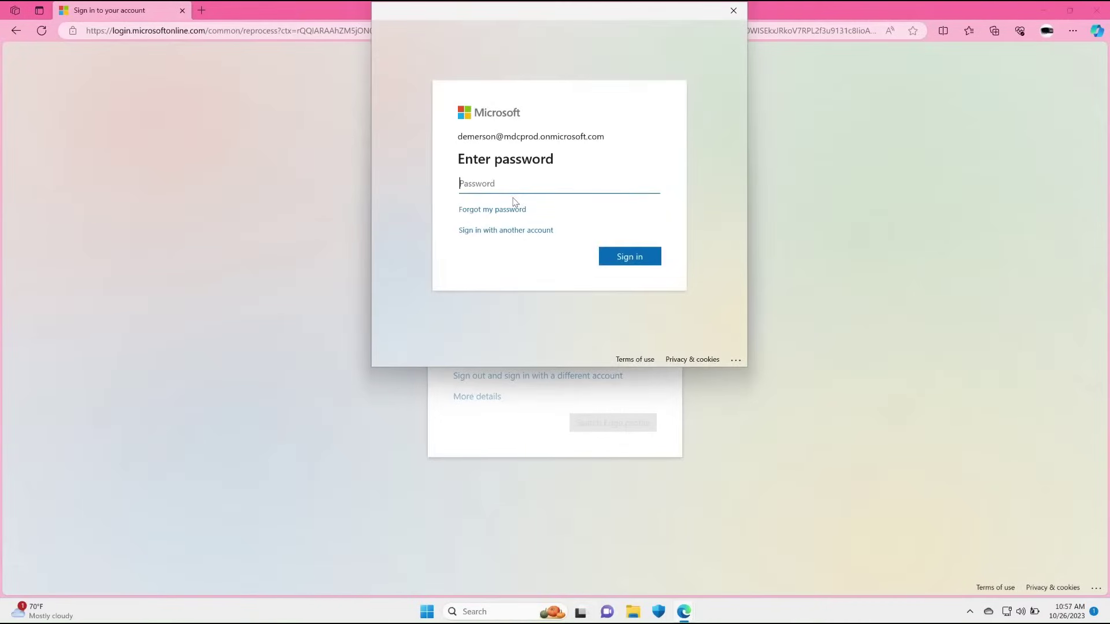
{"action": "type", "text": "•••••••••••"}
{"action": "key", "text": "Return"}
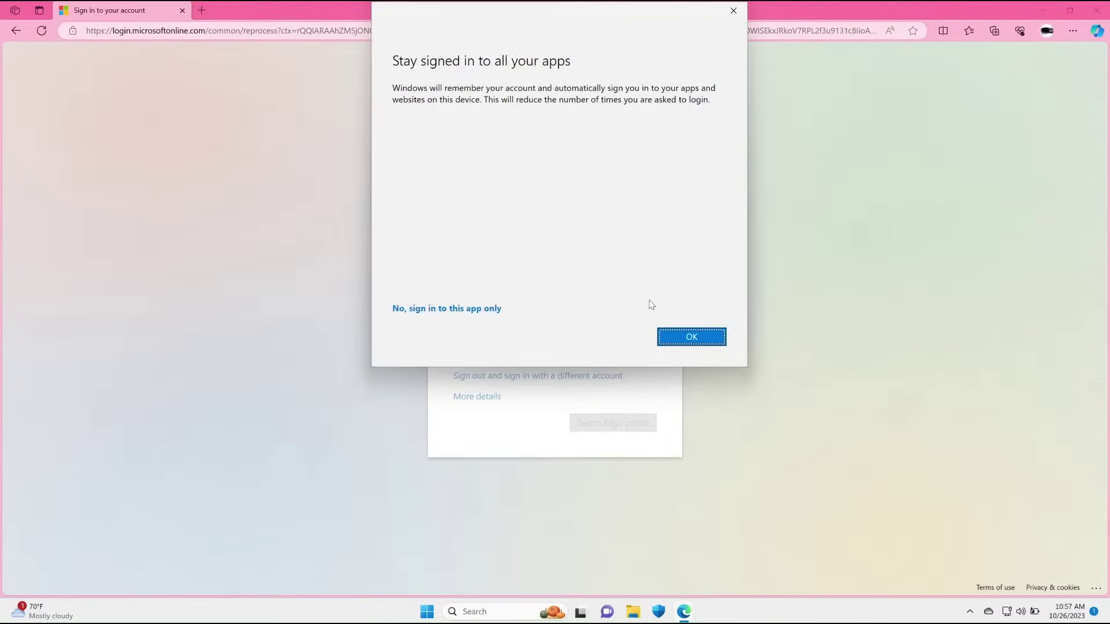
{"action": "left_click", "coordinate": [671, 339]}
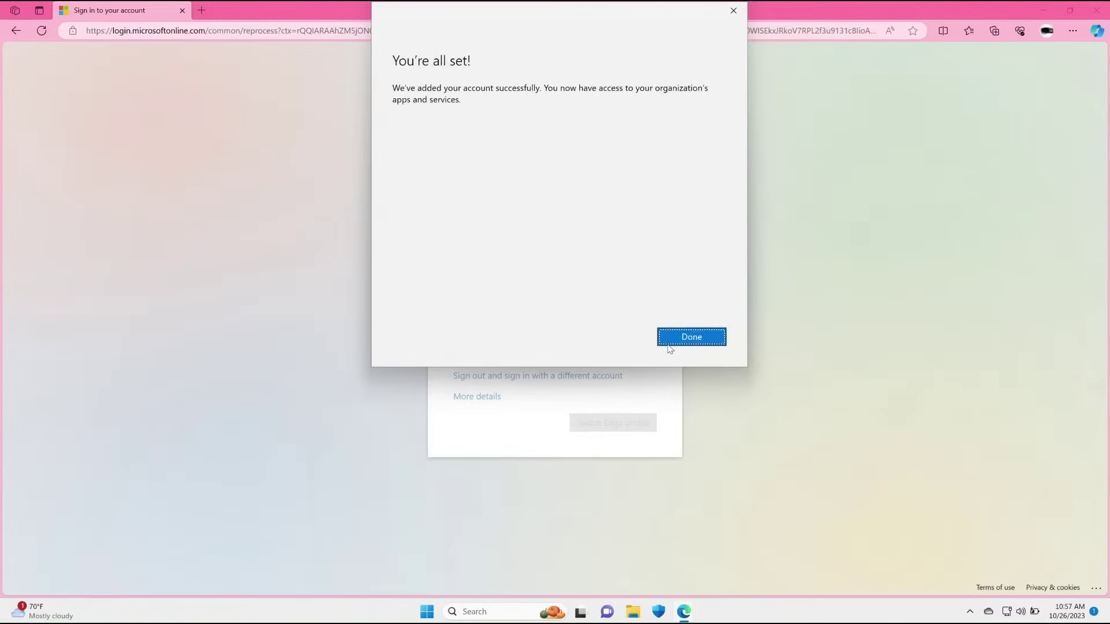
{"action": "left_click", "coordinate": [706, 340]}
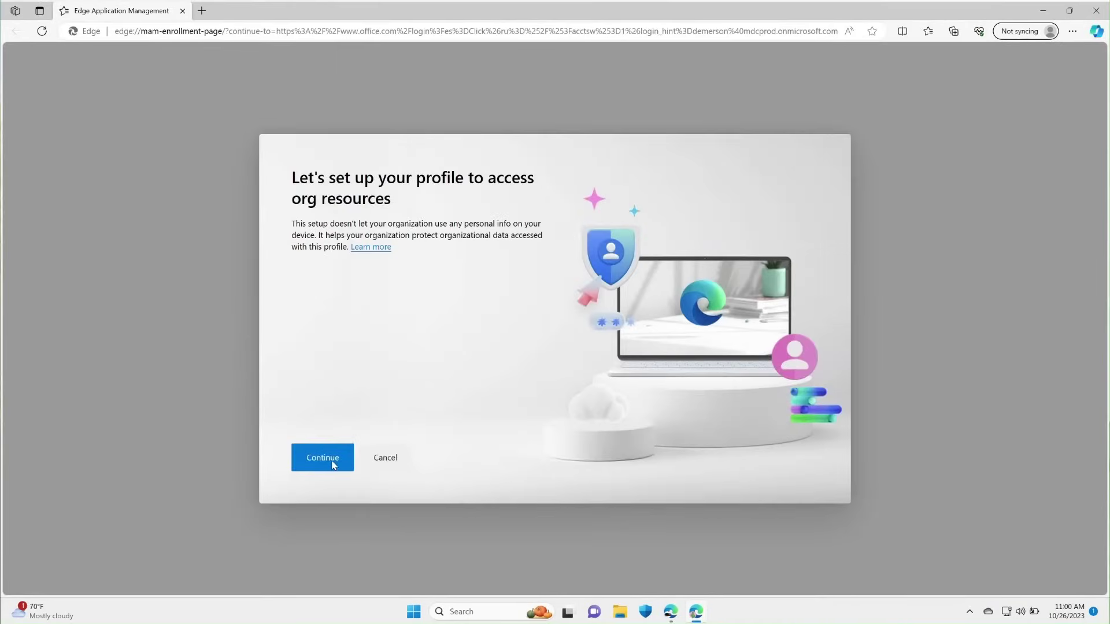
- Continue the work profile setup and confirm the Work profile is active
{"action": "left_click", "coordinate": [333, 464]}
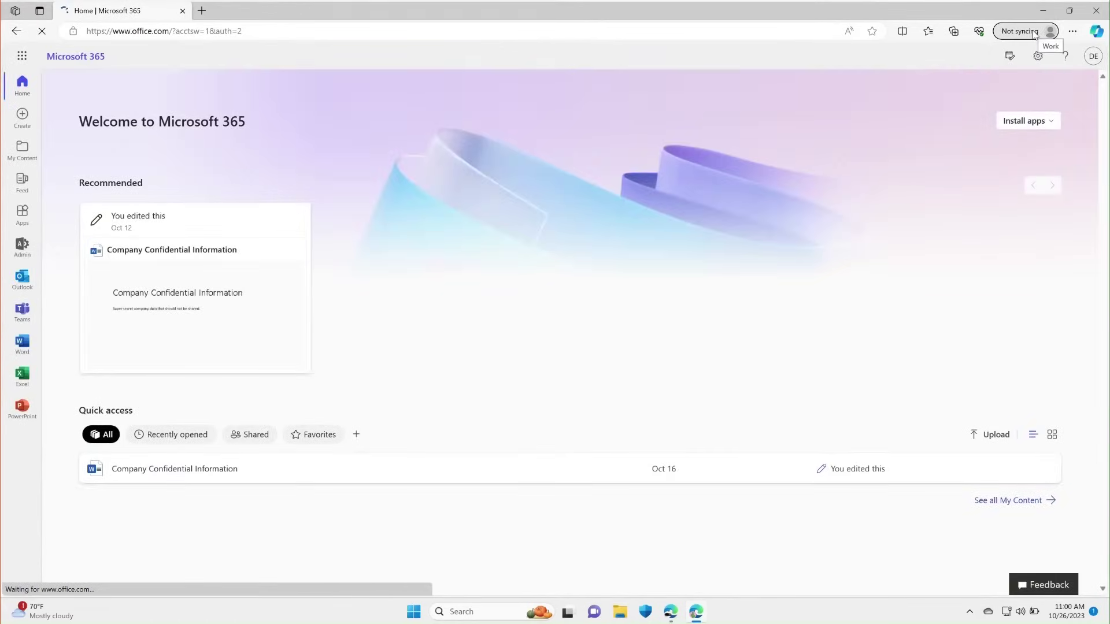
{"action": "left_click", "coordinate": [1034, 35]}
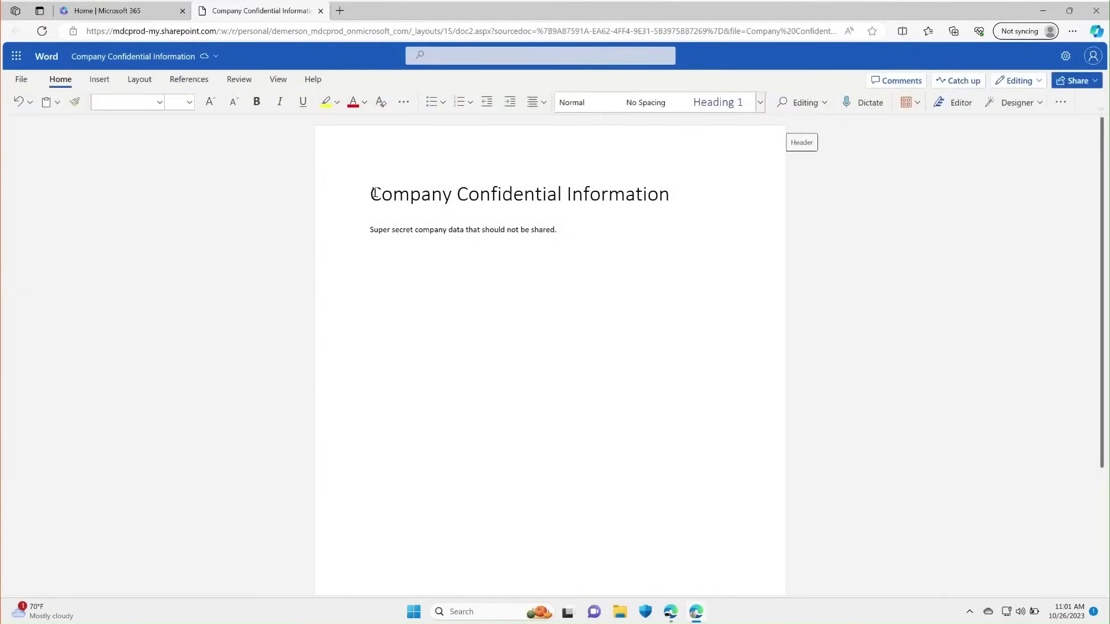
- Select the document heading and try copying it; dismiss the copy-blocked notice
{"action": "left_click_drag", "start_coordinate": [395, 193], "coordinate": [461, 193]}
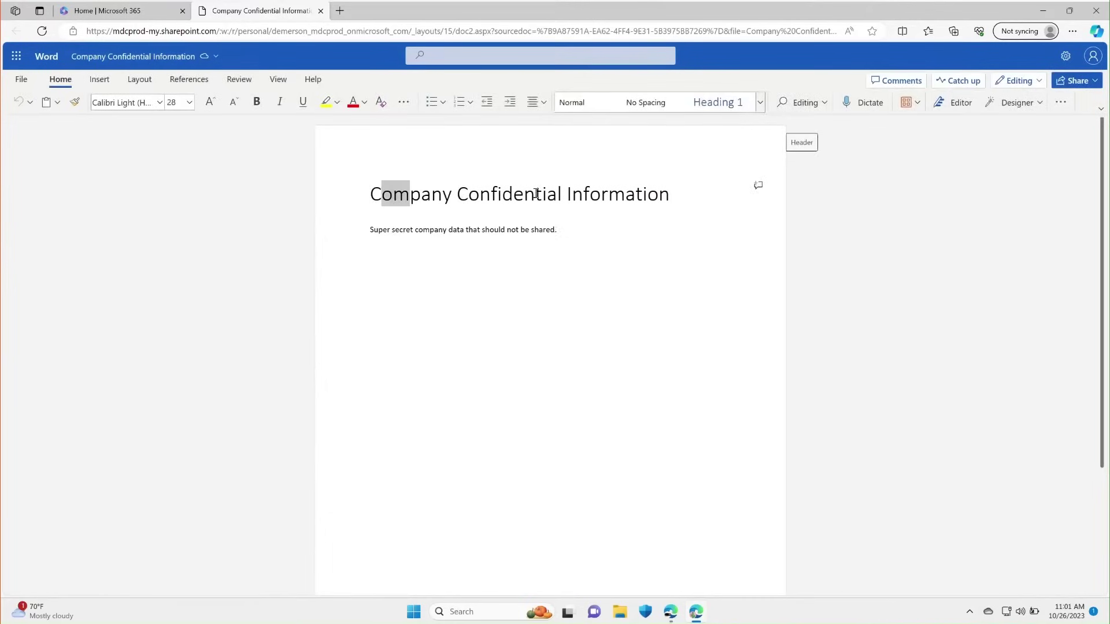
{"action": "left_click_drag", "start_coordinate": [630, 195], "coordinate": [669, 198]}
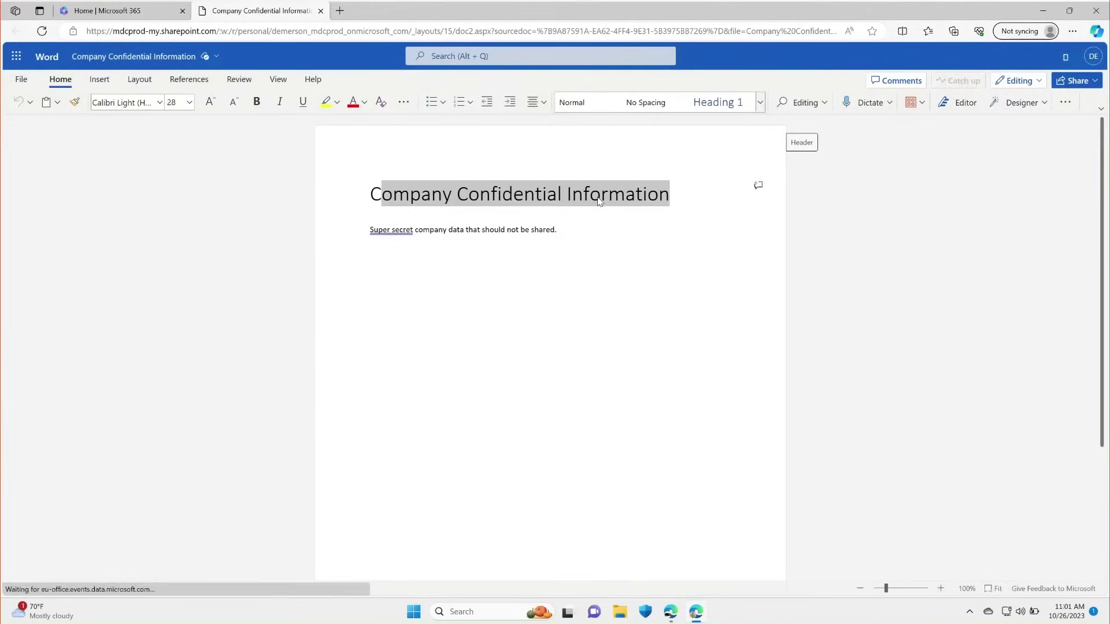
{"action": "right_click", "coordinate": [599, 200]}
{"action": "left_click", "coordinate": [628, 251]}
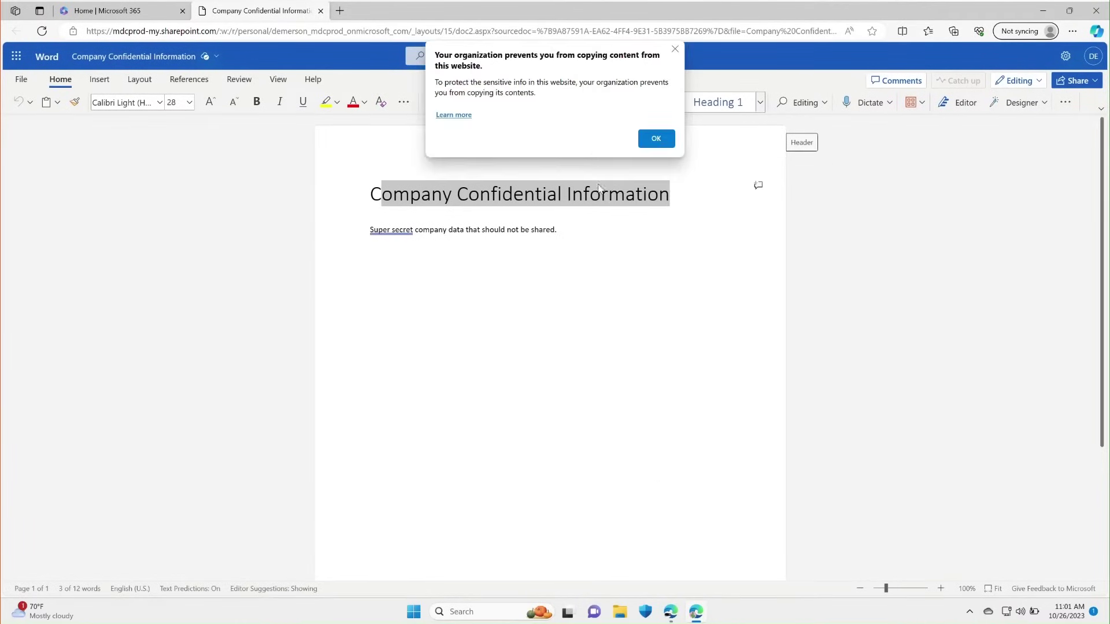
{"action": "left_click", "coordinate": [655, 139]}
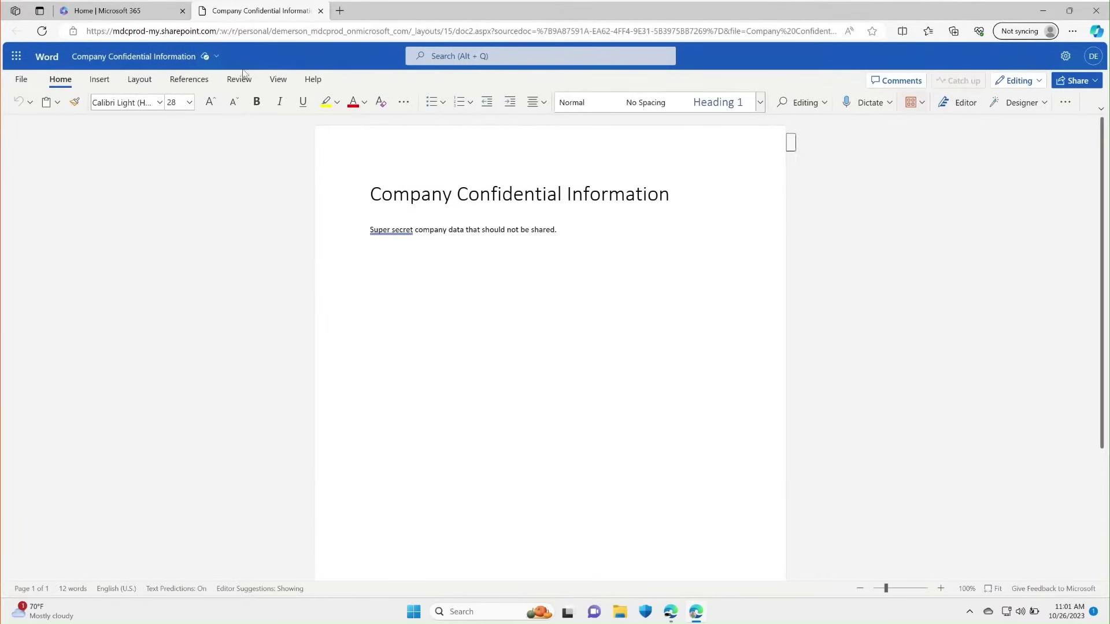
- Try File > Save as > Download a Copy; dismiss the download-blocked notice
{"action": "left_click", "coordinate": [22, 79]}
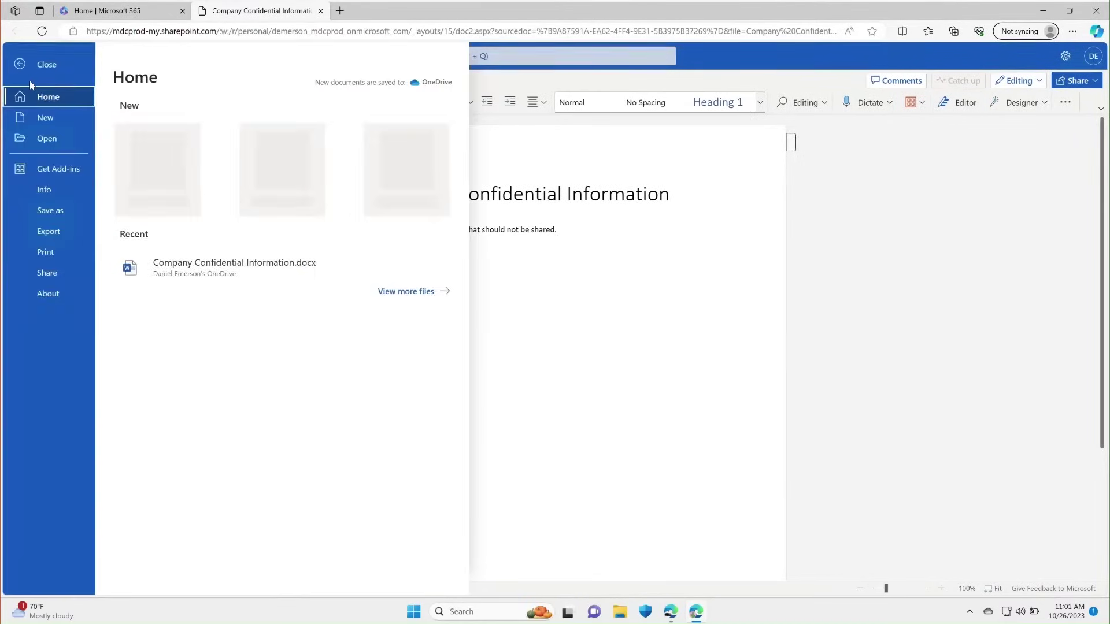
{"action": "left_click", "coordinate": [50, 211]}
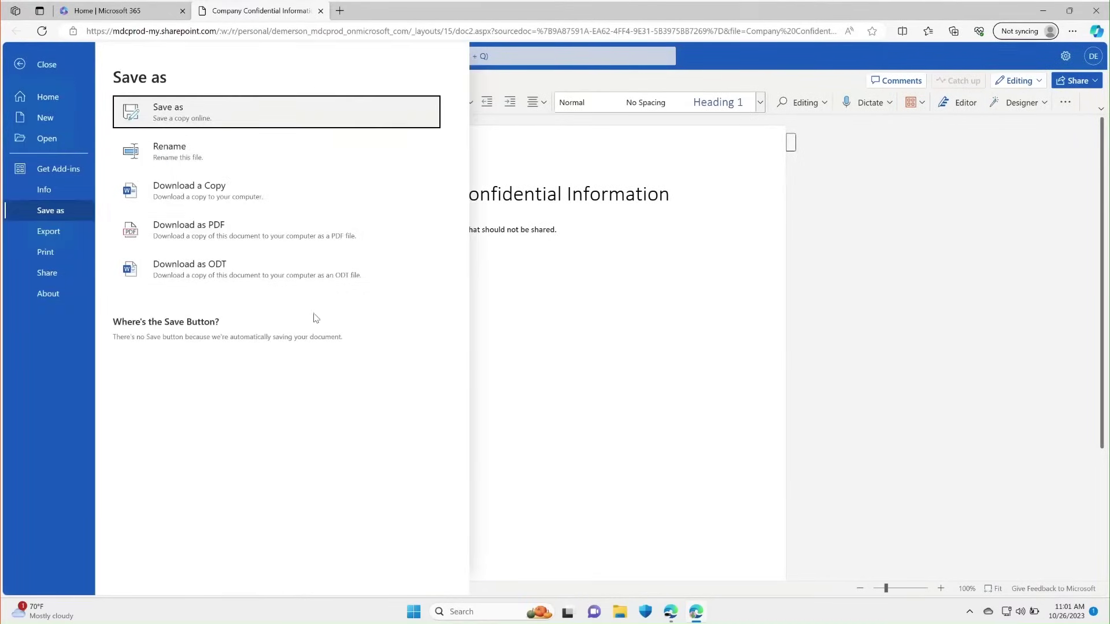
{"action": "left_click", "coordinate": [209, 191]}
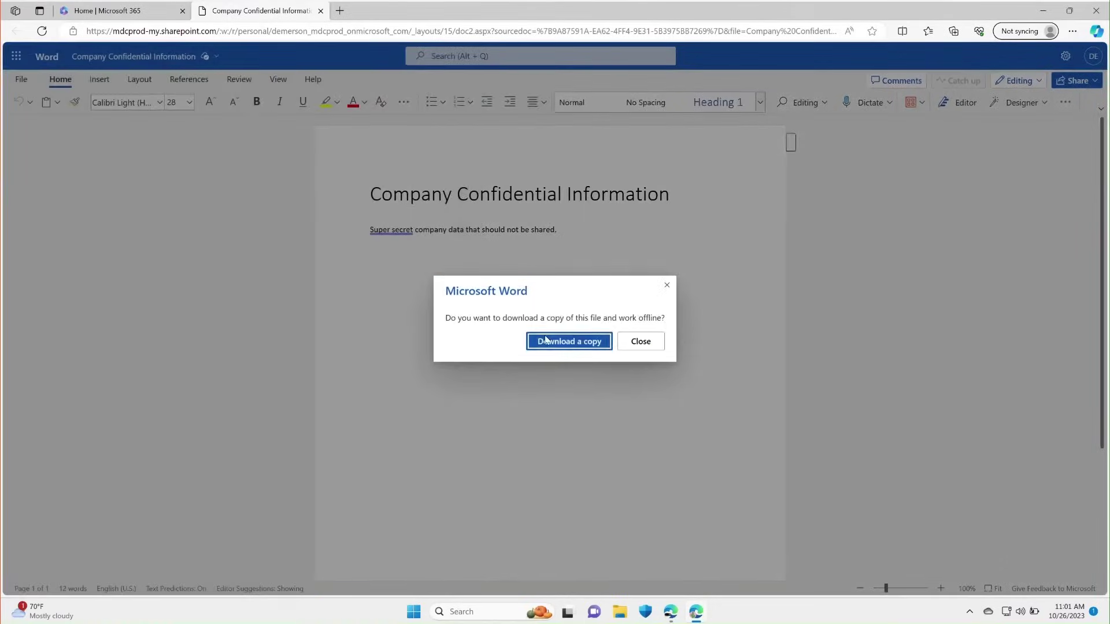
{"action": "left_click", "coordinate": [546, 340]}
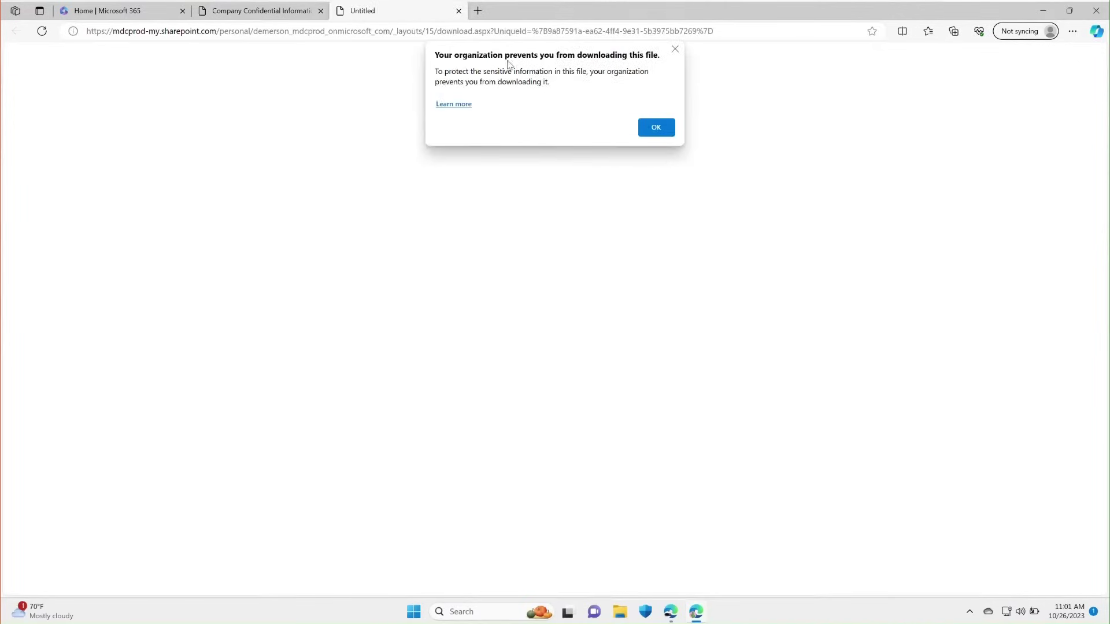
{"action": "left_click", "coordinate": [657, 128]}
- Print the document from the Edge menu's Print option
{"action": "left_click", "coordinate": [1072, 32]}
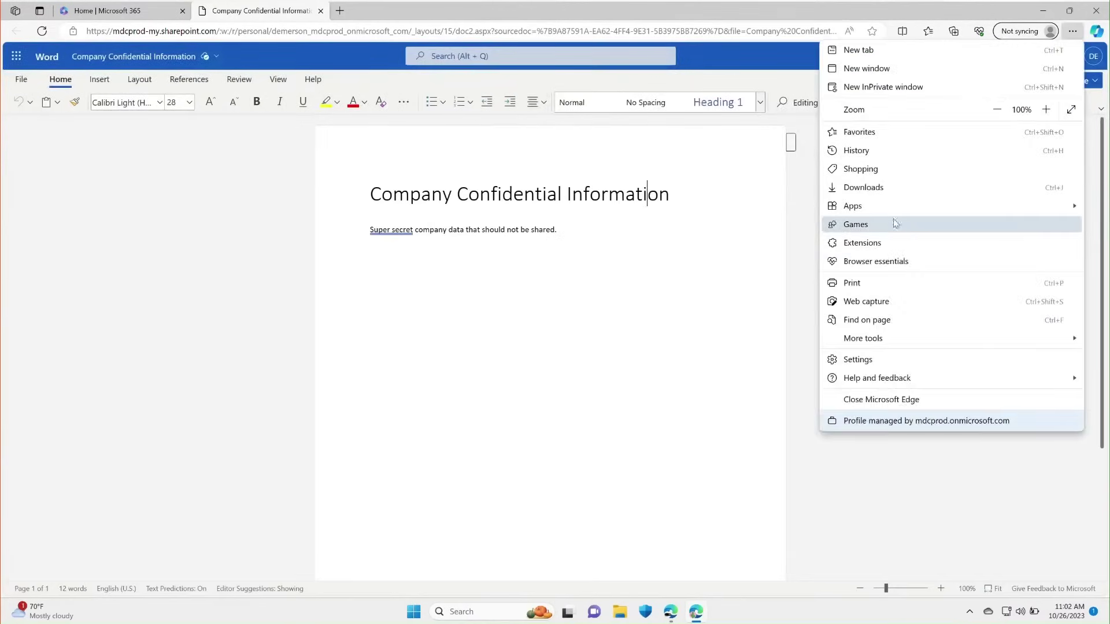
{"action": "left_click", "coordinate": [877, 283]}
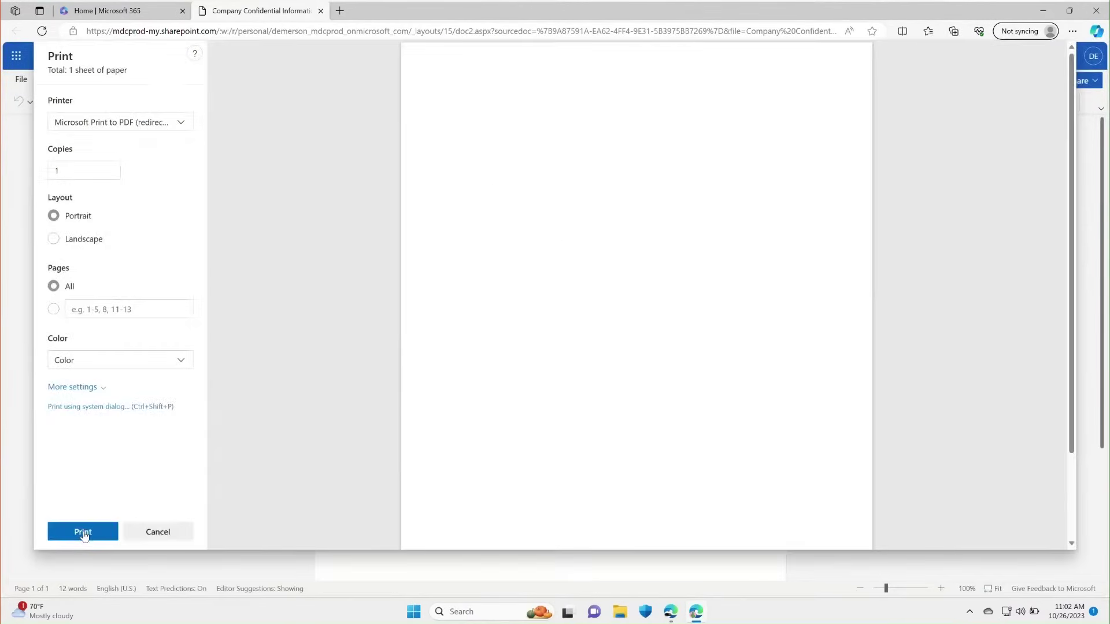
{"action": "left_click", "coordinate": [84, 532]}
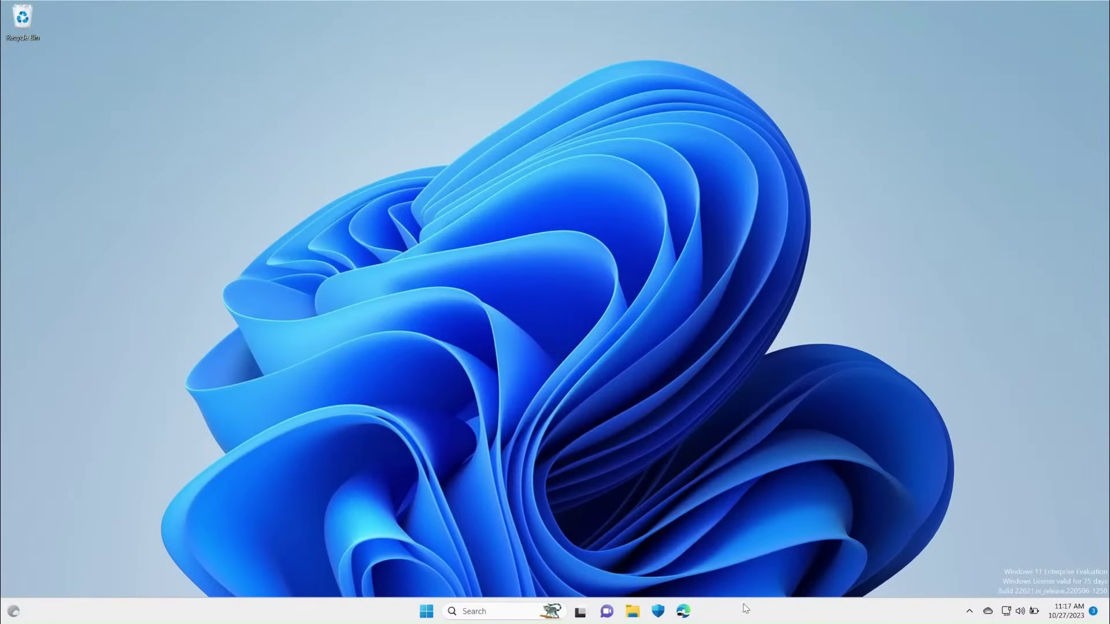
- Reopen Edge, switch from the Personal to the Work profile, and expand the hidden tray icons
{"action": "left_click", "coordinate": [684, 613]}
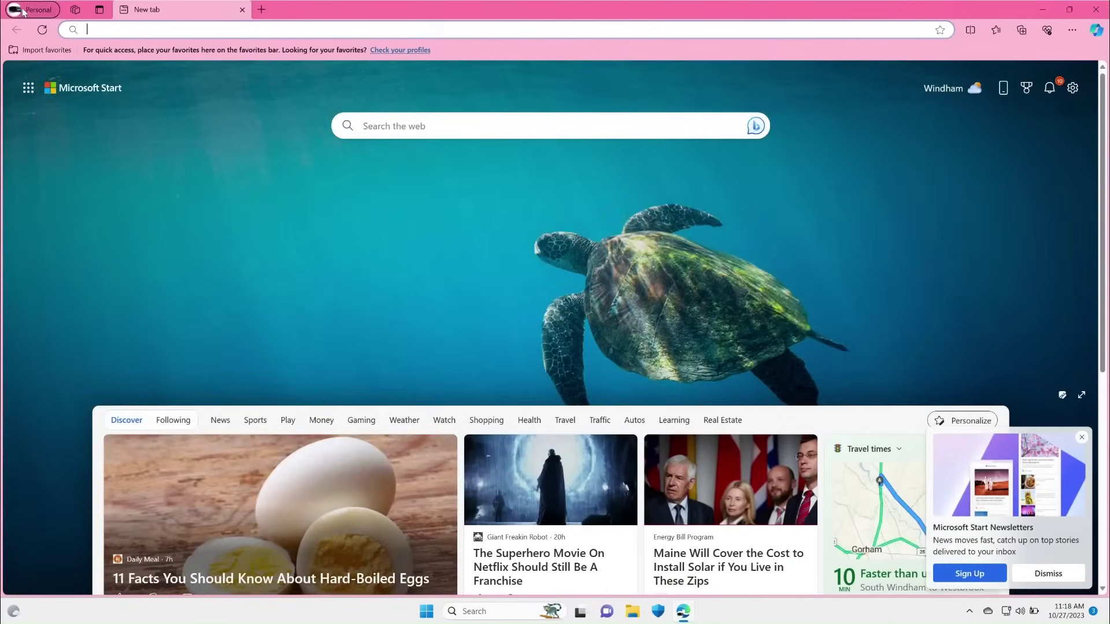
{"action": "left_click", "coordinate": [16, 10]}
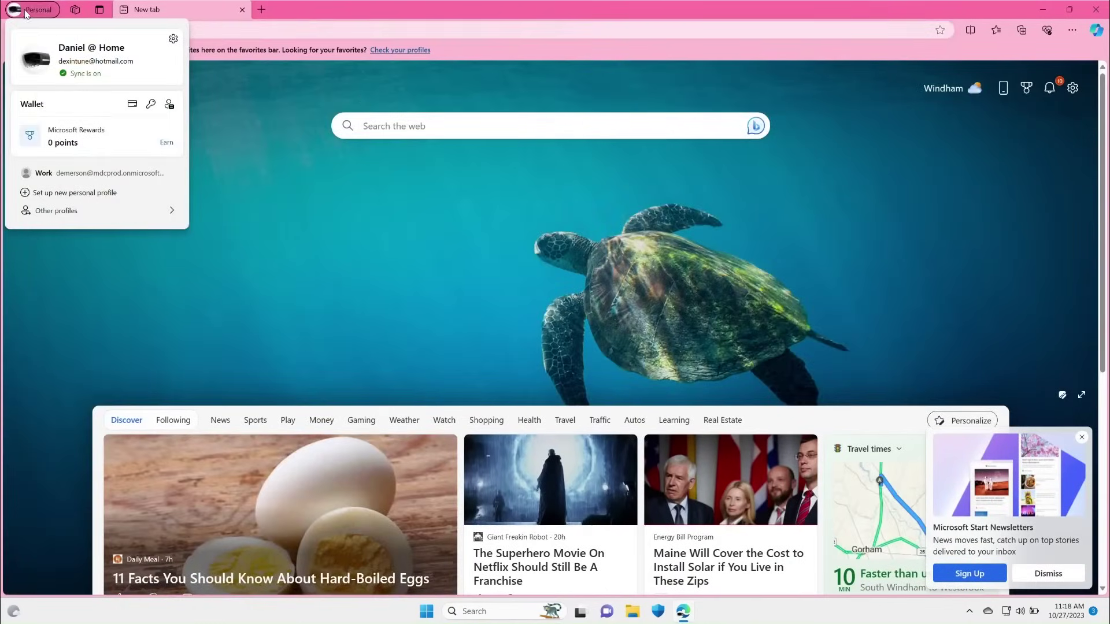
{"action": "left_click", "coordinate": [53, 174]}
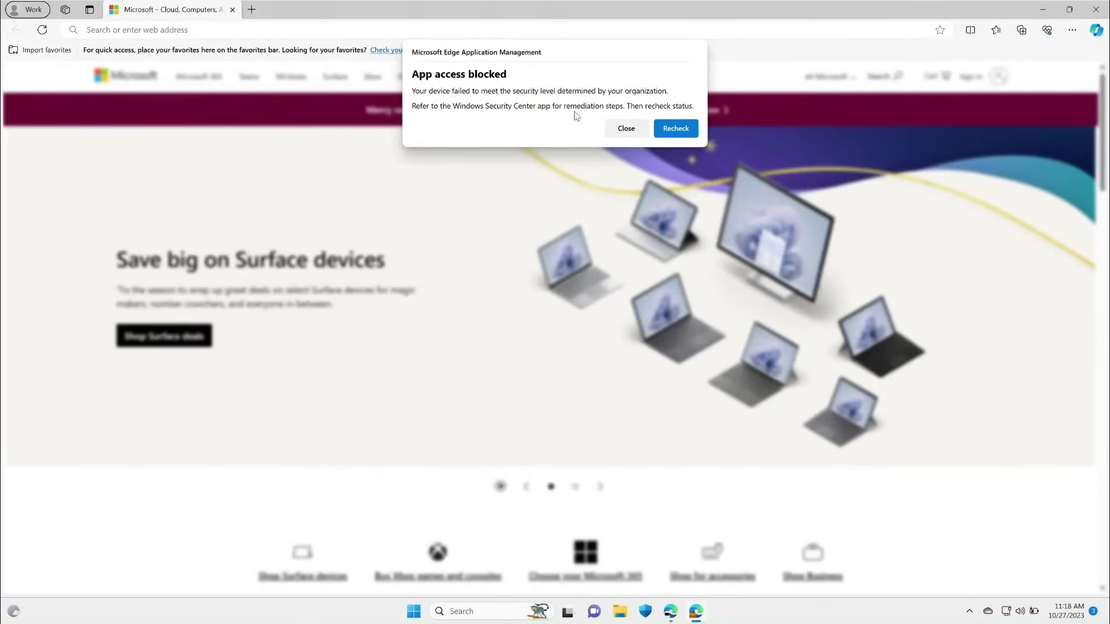
{"action": "left_click", "coordinate": [971, 613]}
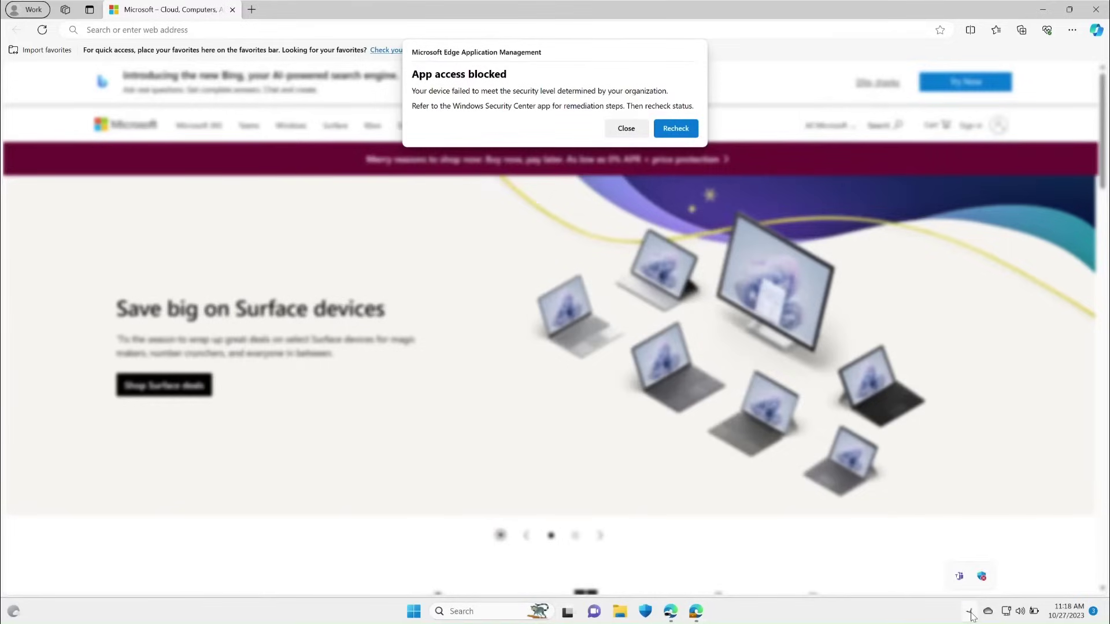
- Turn on real-time virus and threat protection in Windows Security, approving the UAC prompt
{"action": "left_click", "coordinate": [982, 577]}
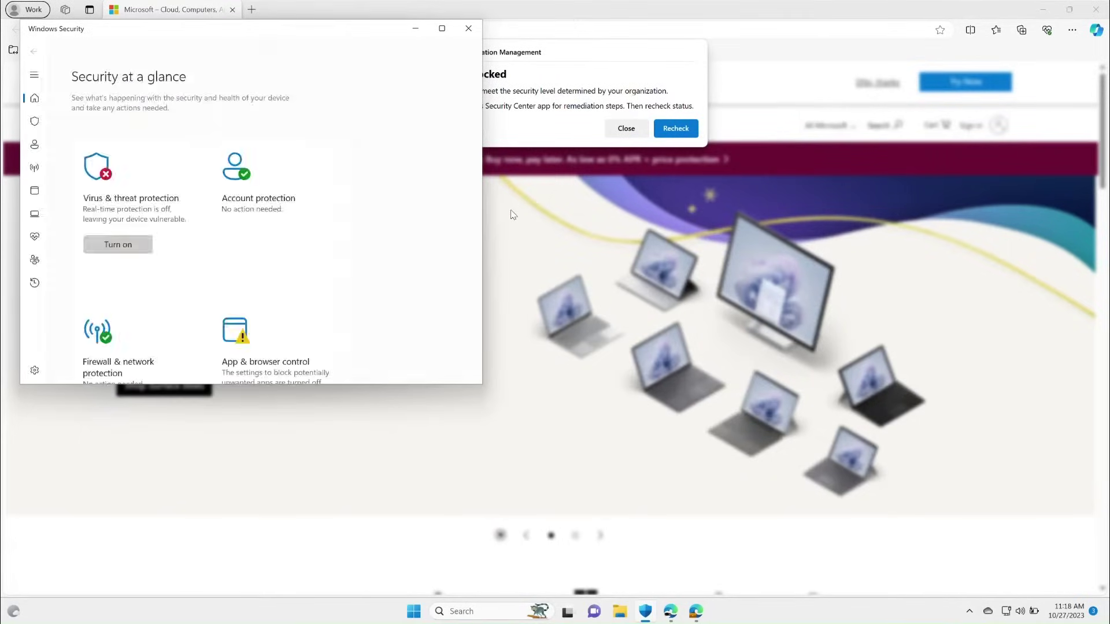
{"action": "left_click", "coordinate": [130, 243]}
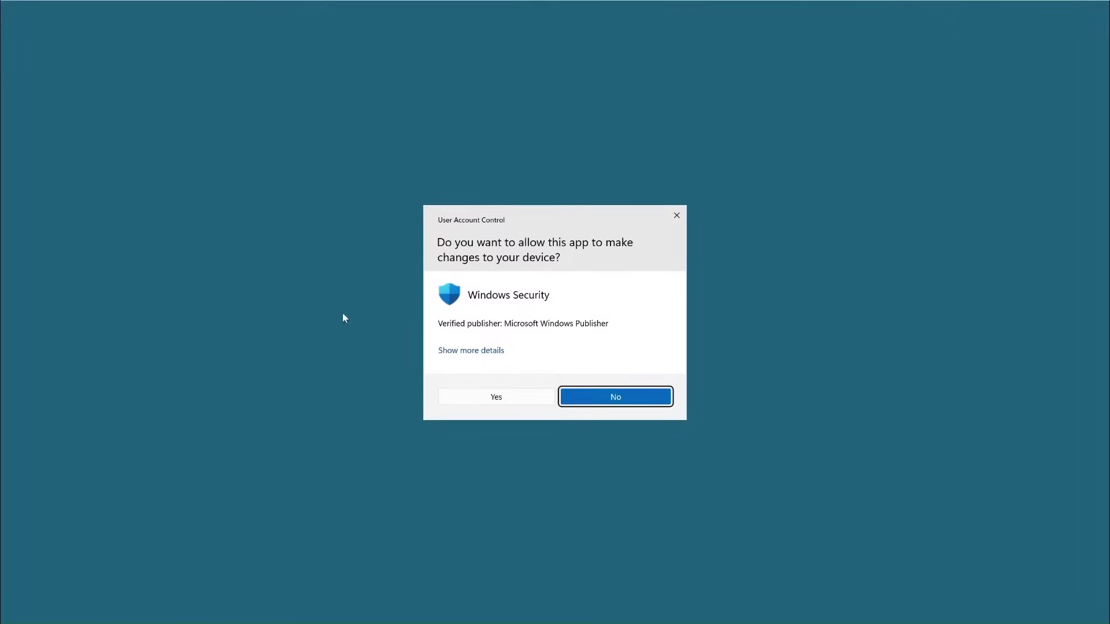
{"action": "left_click", "coordinate": [466, 396]}
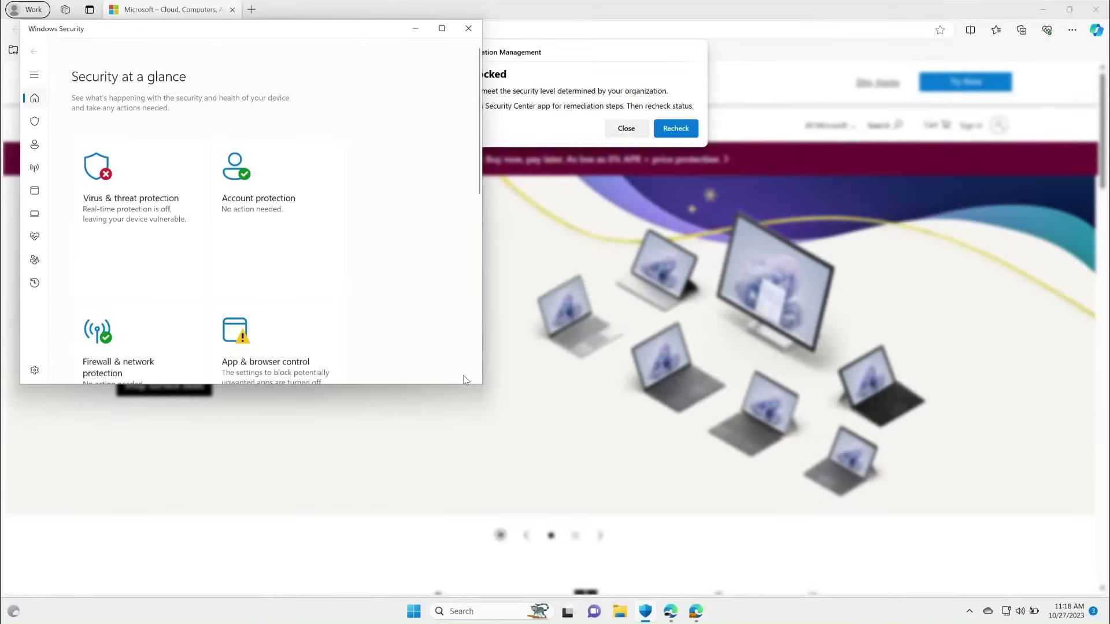
{"action": "left_click", "coordinate": [678, 131]}
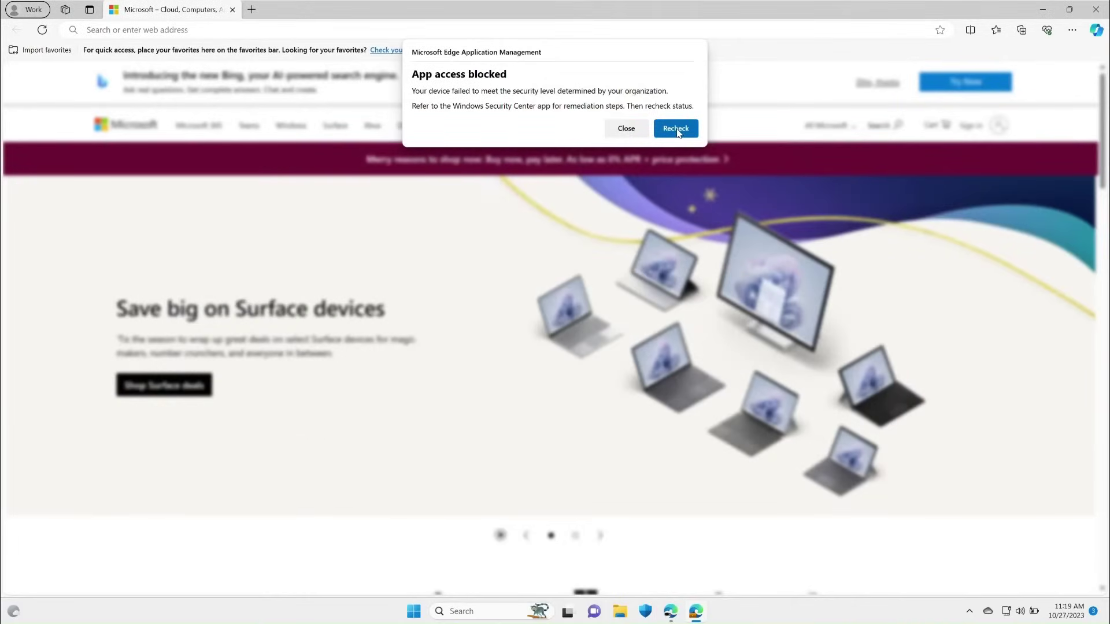
{"action": "left_click", "coordinate": [678, 130]}
{"action": "type", "text": "www.office.com"}
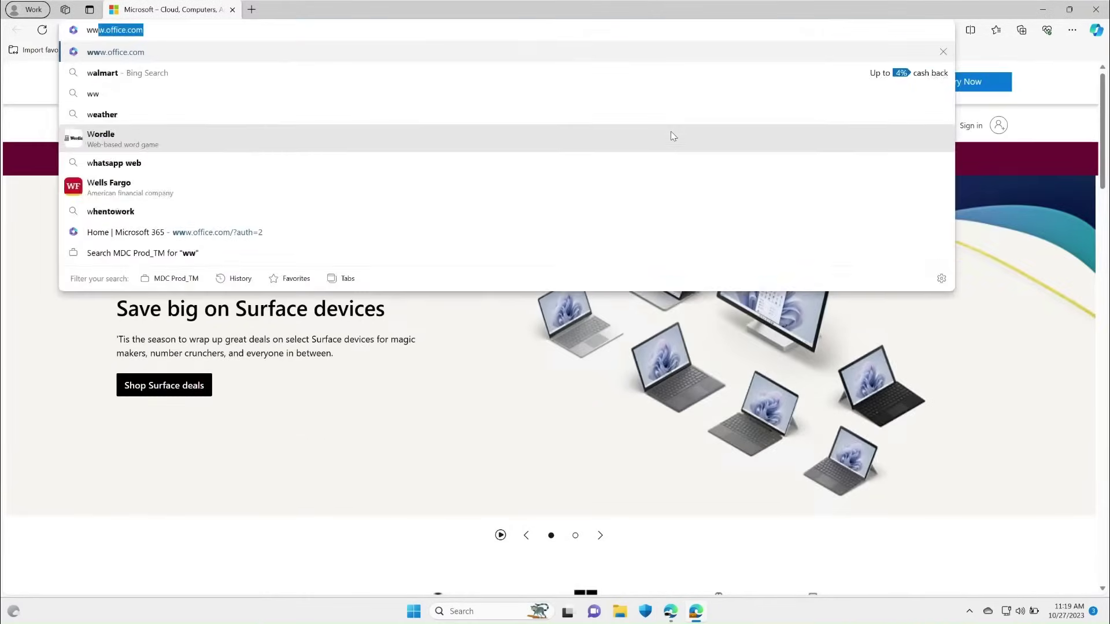
{"action": "key", "text": "Return"}
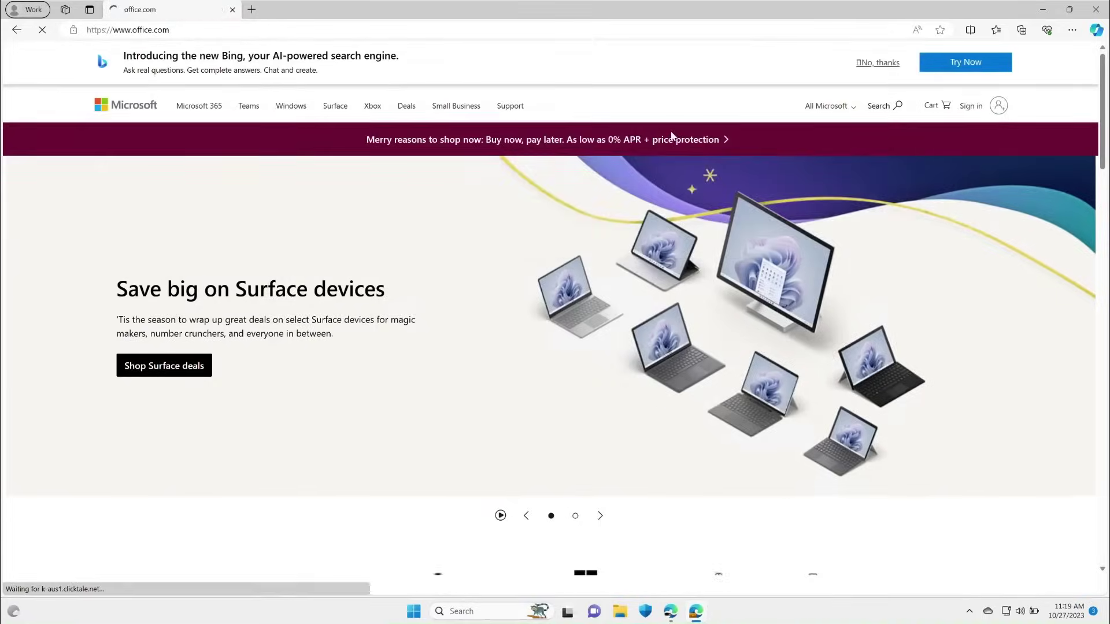